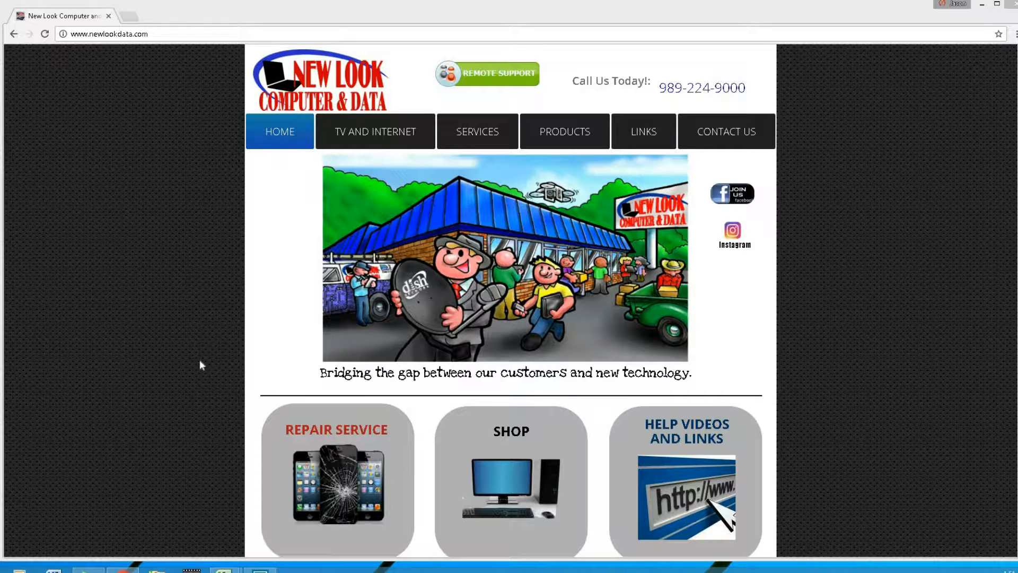
{"action": "left_click", "coordinate": [706, 480]}
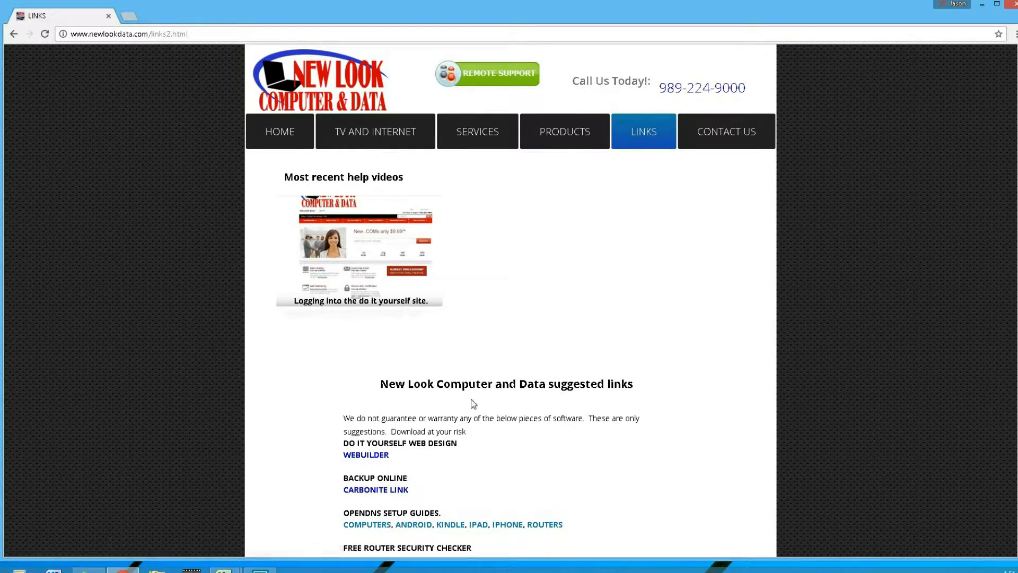
{"action": "scroll", "coordinate": [472, 393], "scroll_direction": "down", "scroll_amount": 2}
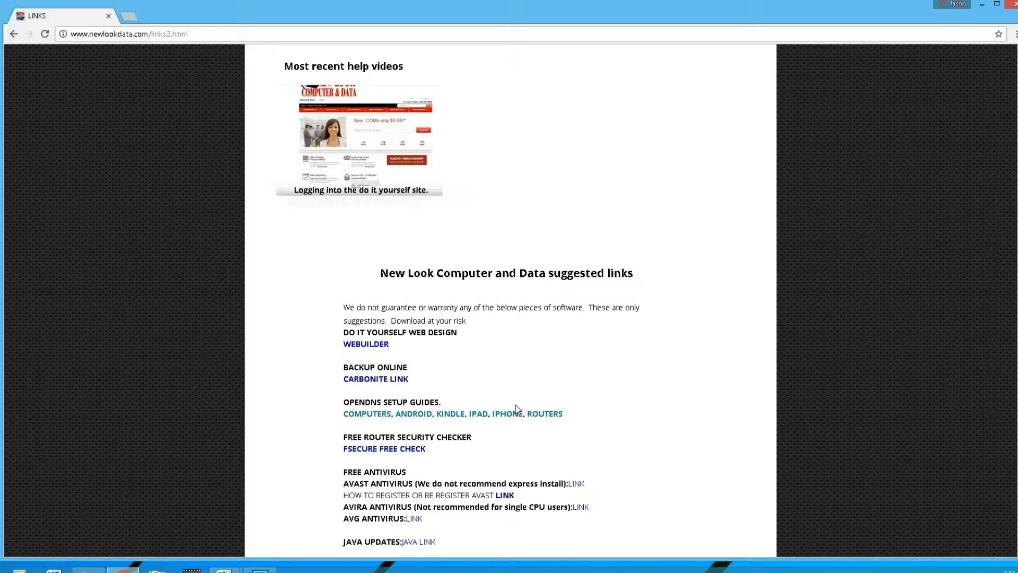
{"action": "left_click", "coordinate": [165, 35]}
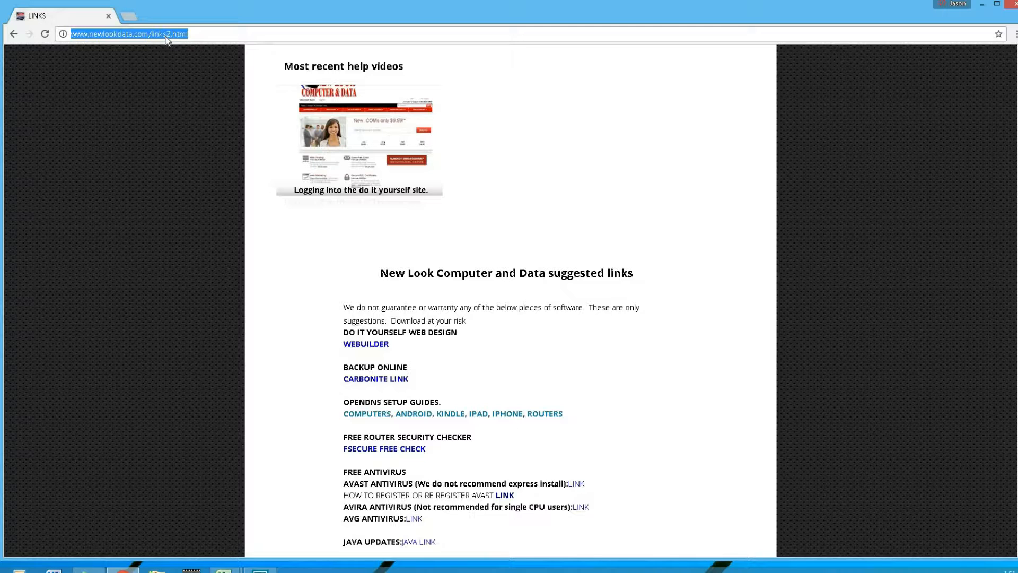
{"action": "type", "text": "www.open"}
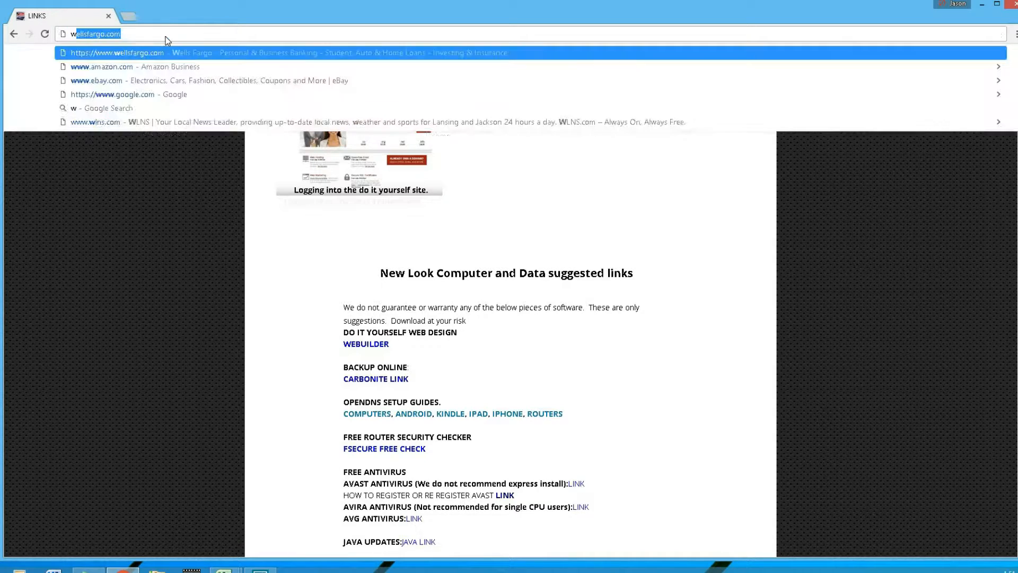
{"action": "type", "text": "dns.com"}
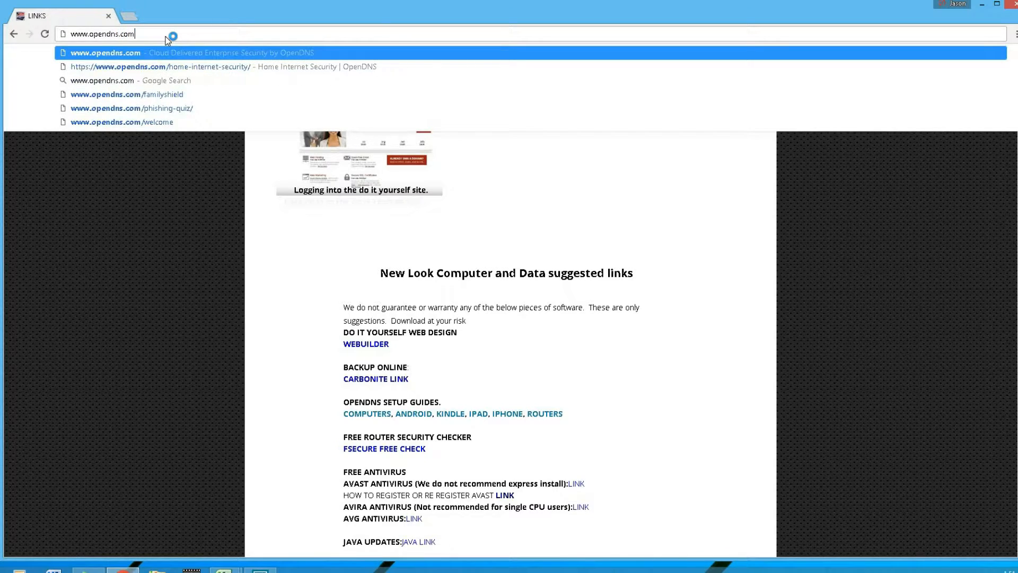
{"action": "key", "text": "Return"}
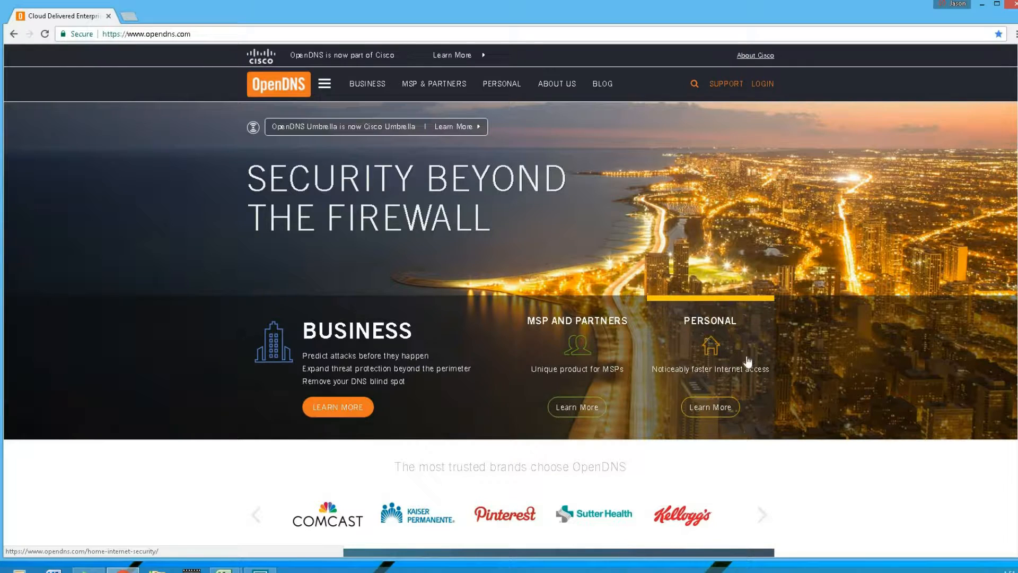
Open the OpenDNS Family Shield setup guide from the personal products and highlight its two FamilyShield nameserver addresses
{"action": "left_click", "coordinate": [724, 335]}
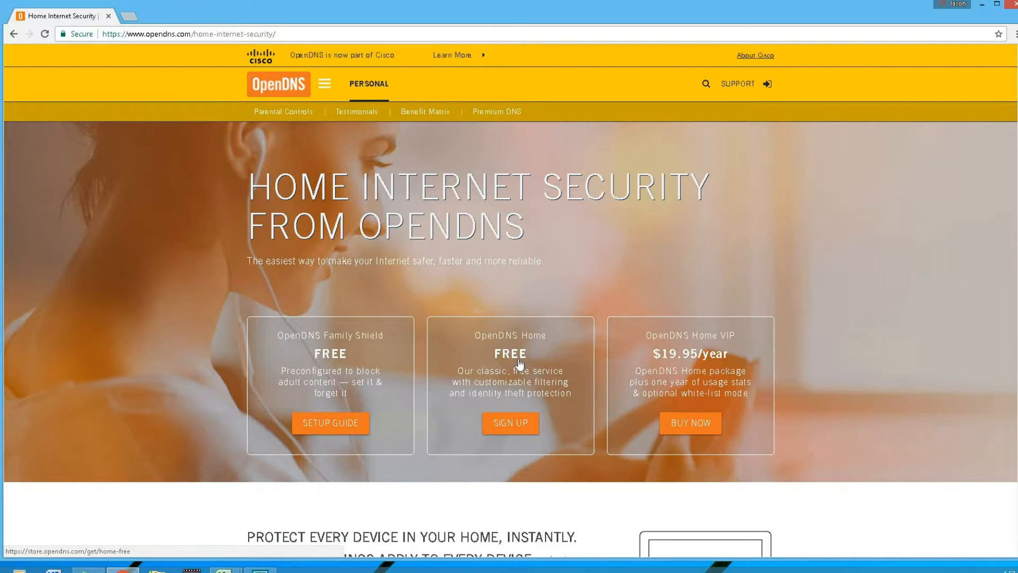
{"action": "left_click", "coordinate": [334, 354]}
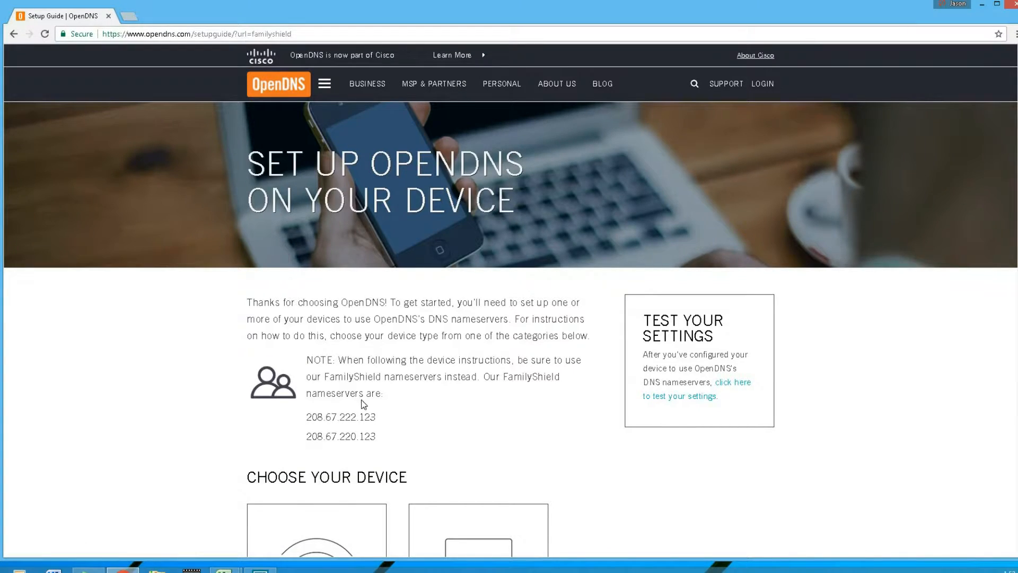
{"action": "scroll", "coordinate": [362, 406], "scroll_direction": "down", "scroll_amount": 1}
{"action": "left_click_drag", "start_coordinate": [378, 362], "coordinate": [319, 367]}
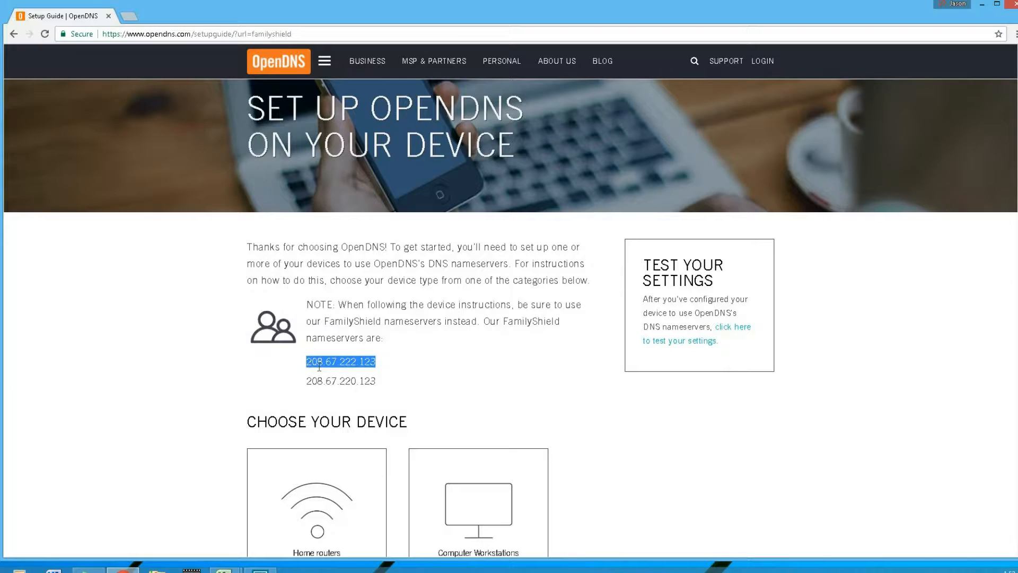
{"action": "left_click_drag", "start_coordinate": [307, 381], "coordinate": [377, 381]}
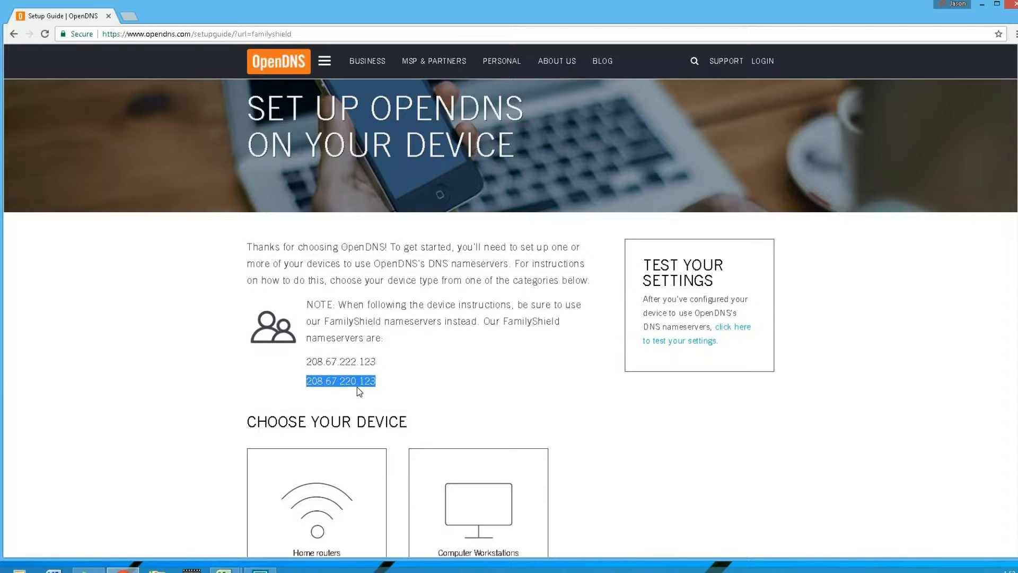
Open the Windows Control Panel
{"action": "right_click", "coordinate": [11, 566]}
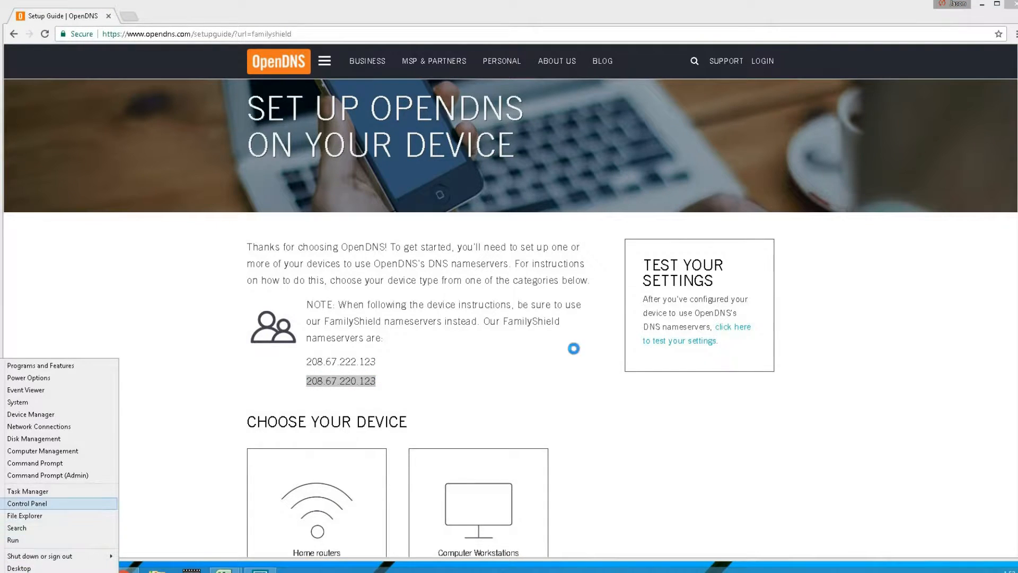
{"action": "left_click", "coordinate": [25, 503]}
Switch the Control Panel view to Category and back to Small icons
{"action": "left_click", "coordinate": [758, 159]}
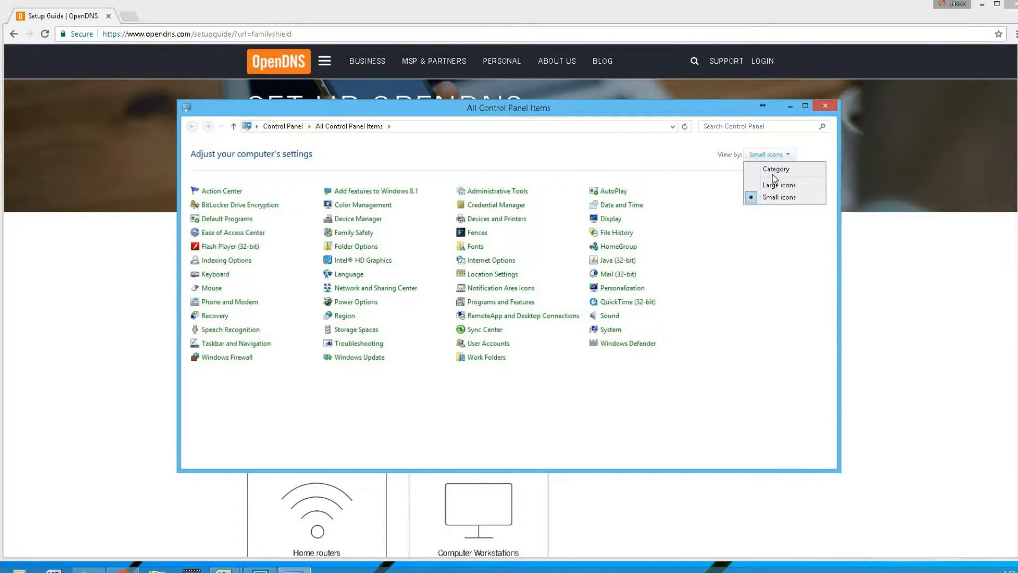
{"action": "left_click", "coordinate": [765, 167]}
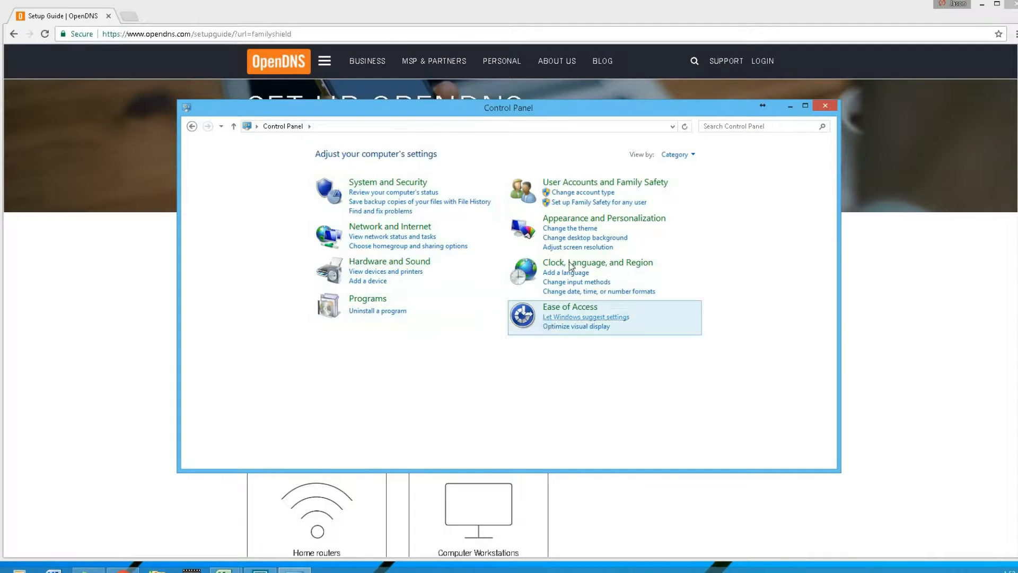
{"action": "left_click", "coordinate": [669, 154]}
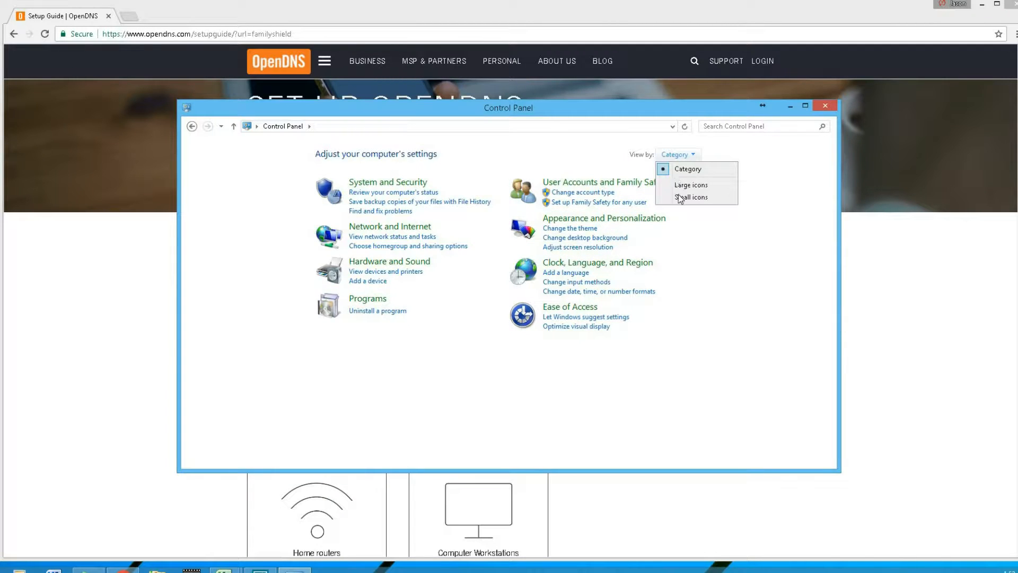
{"action": "left_click", "coordinate": [681, 197]}
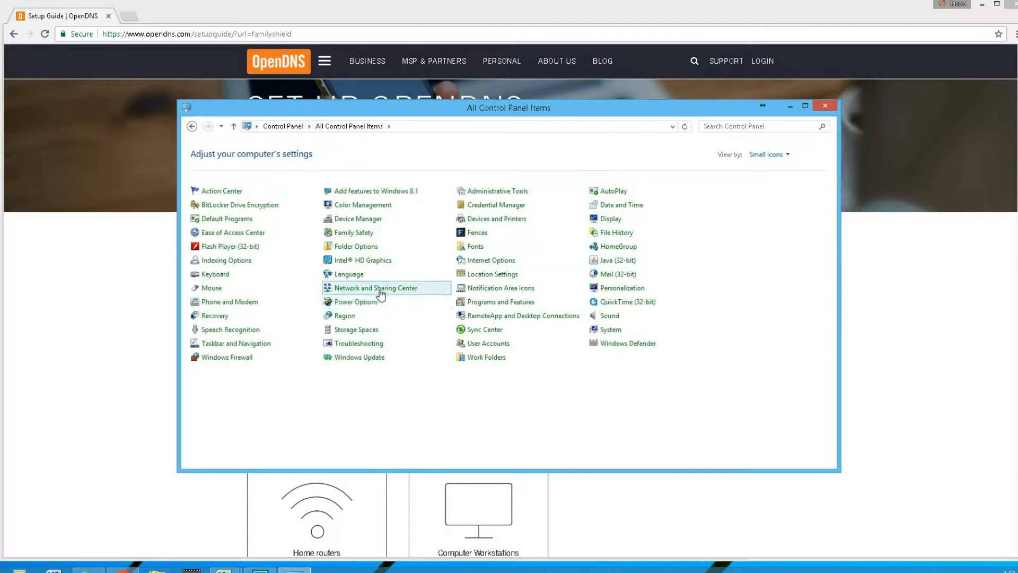
Open the properties of the Ethernet connection through the adapter settings of the Network and Sharing Center
{"action": "left_click", "coordinate": [350, 289]}
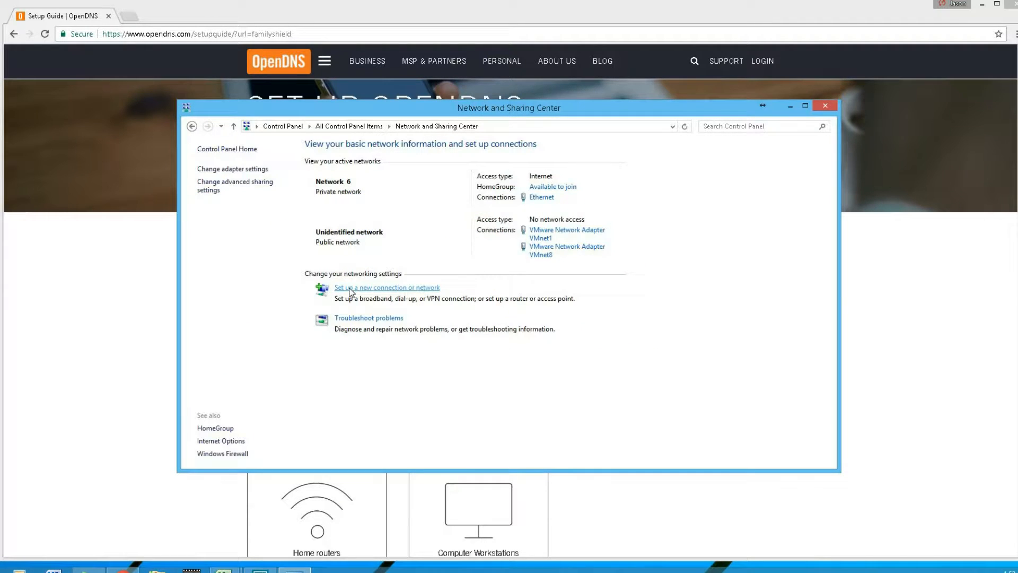
{"action": "left_click", "coordinate": [232, 170]}
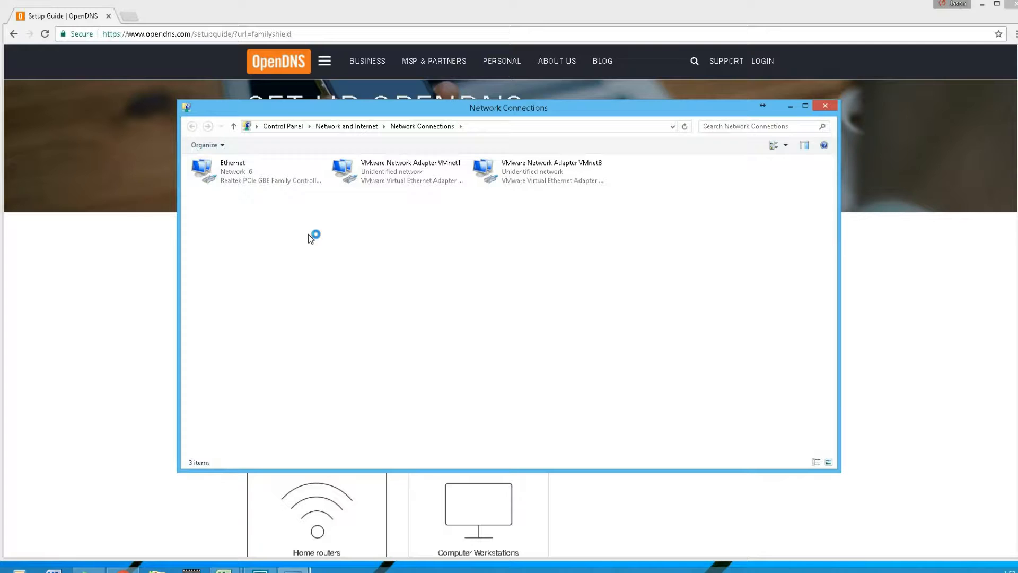
{"action": "right_click", "coordinate": [258, 171]}
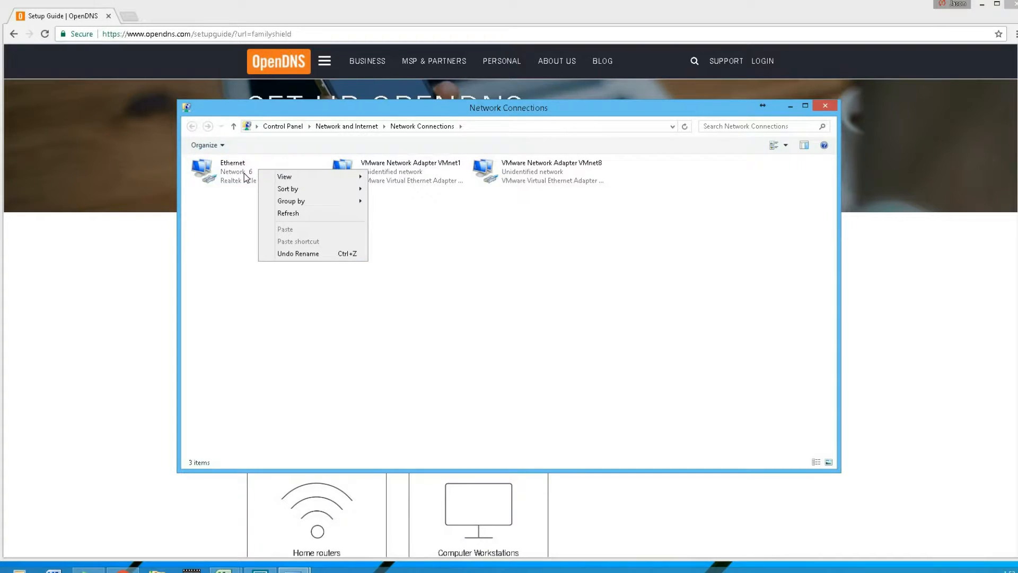
{"action": "right_click", "coordinate": [245, 173]}
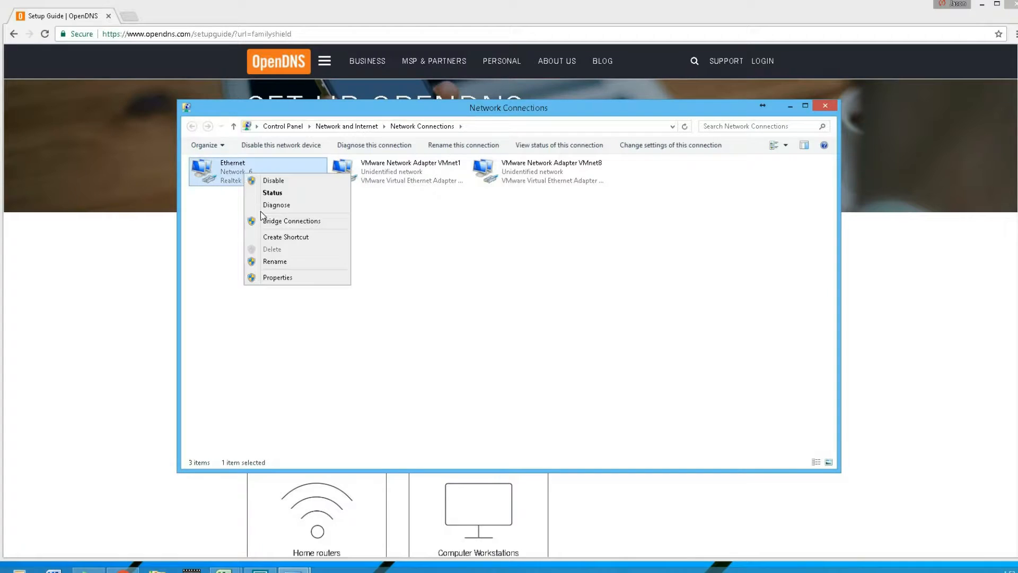
{"action": "left_click", "coordinate": [279, 280]}
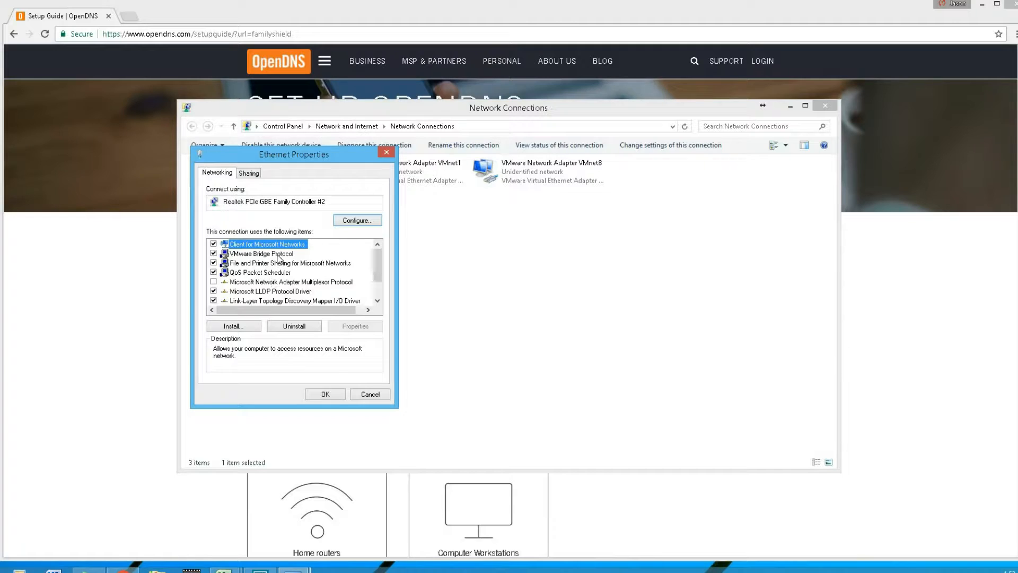
Open the Internet Protocol Version 4 (TCP/IPv4) properties and choose to use the following DNS server addresses
{"action": "left_click_drag", "start_coordinate": [377, 267], "coordinate": [377, 281]}
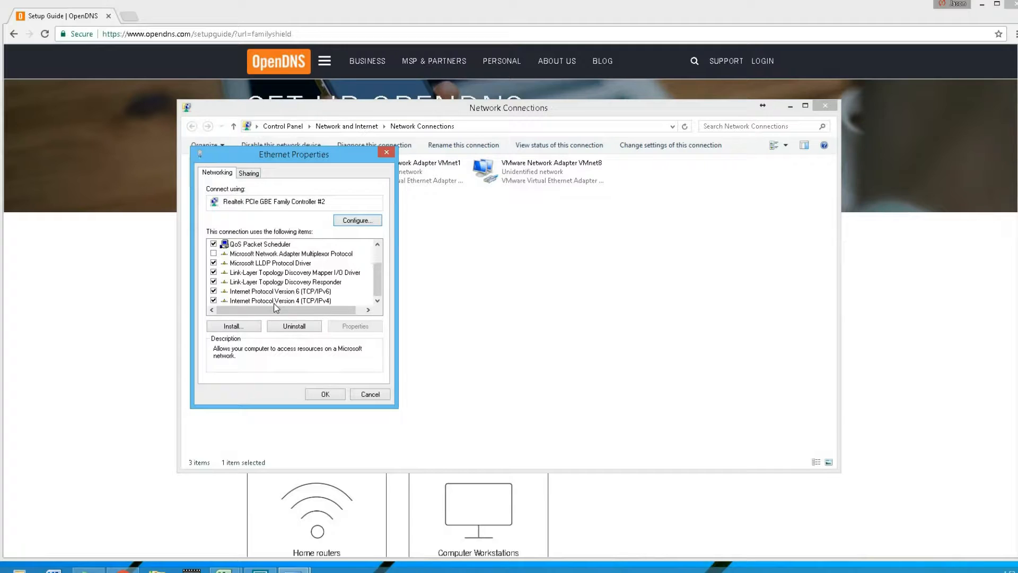
{"action": "left_click", "coordinate": [275, 302]}
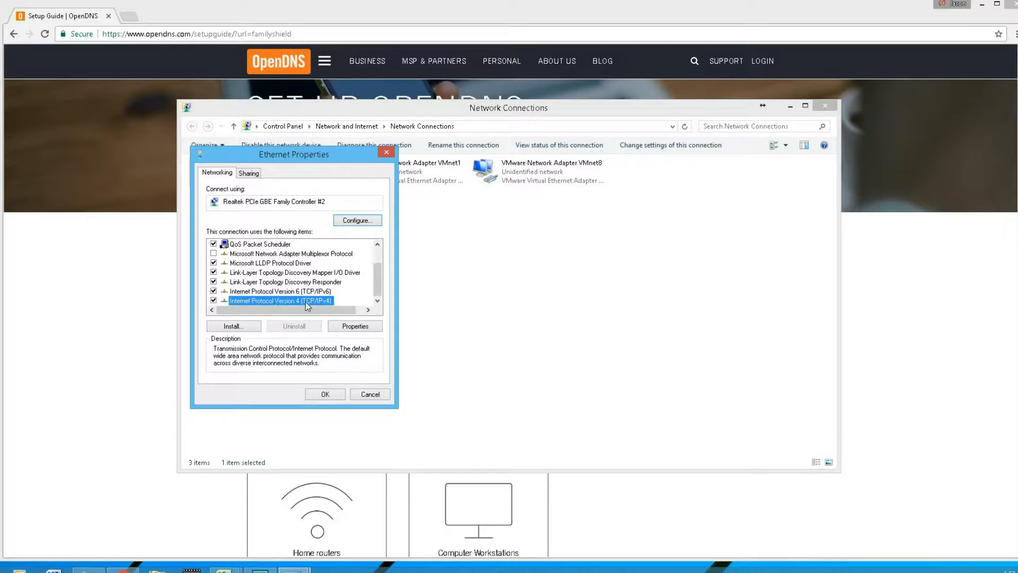
{"action": "left_click", "coordinate": [364, 328]}
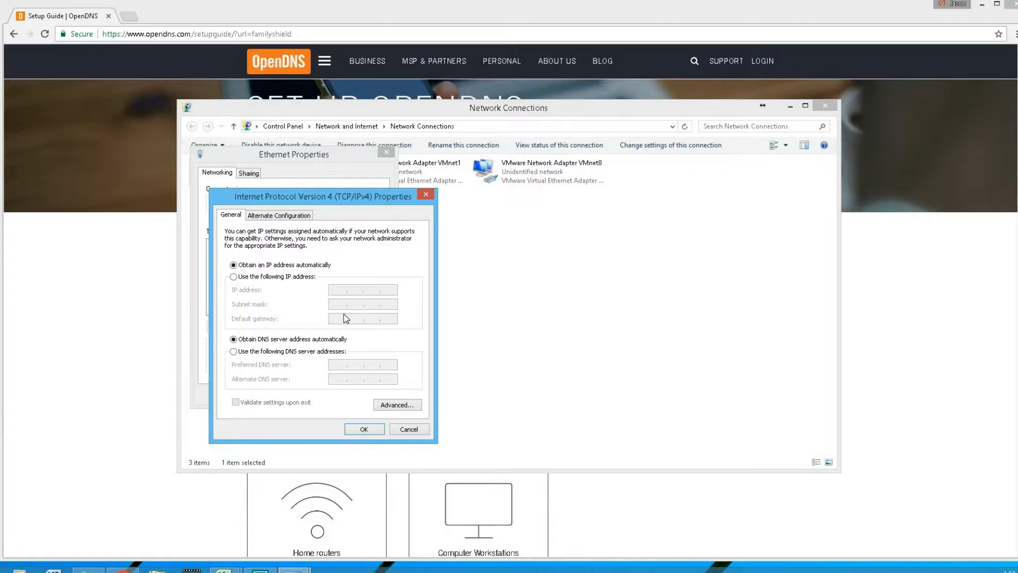
{"action": "left_click", "coordinate": [234, 352]}
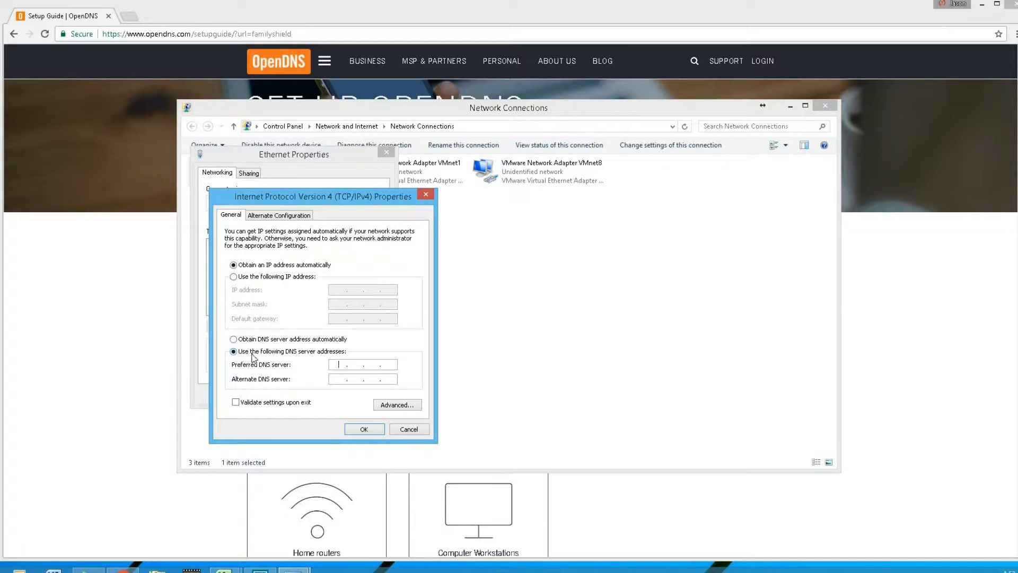
Copy the first FamilyShield nameserver, 208.67.222.123, from the setup guide into the preferred DNS server of the IPv4 properties
{"action": "left_click", "coordinate": [338, 365]}
{"action": "left_click", "coordinate": [92, 451]}
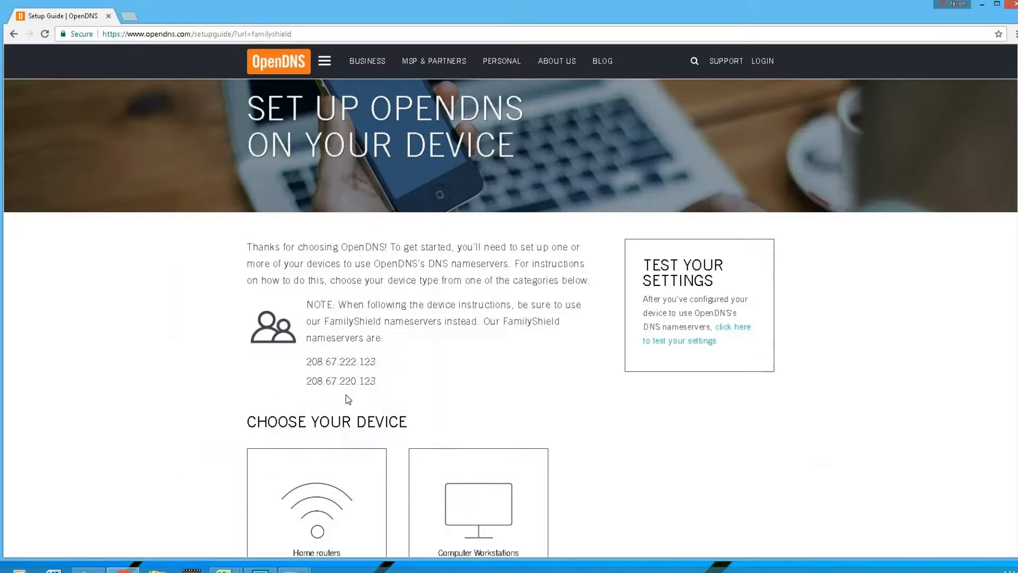
{"action": "left_click_drag", "start_coordinate": [308, 361], "coordinate": [376, 359]}
{"action": "key", "text": "ctrl+c"}
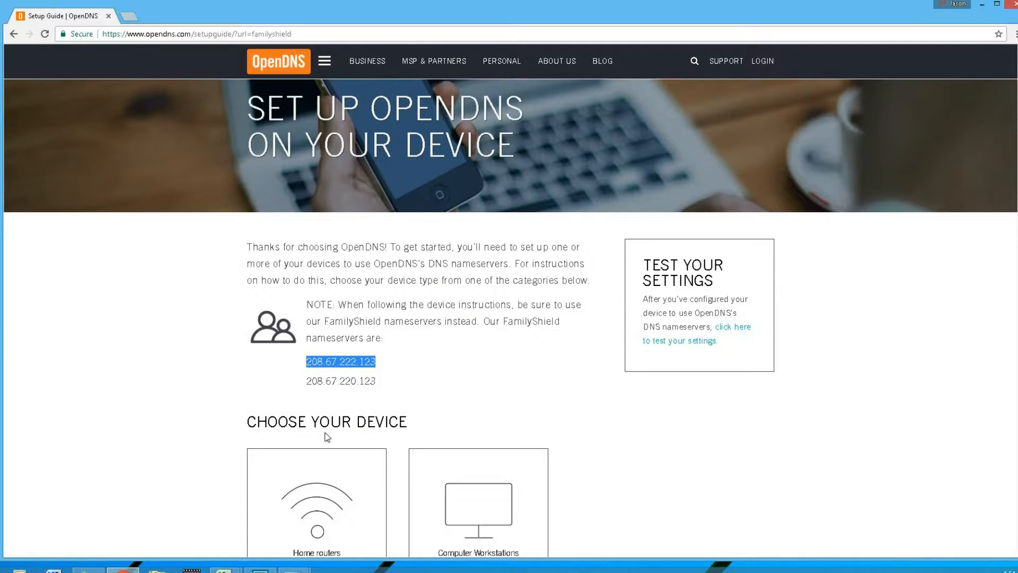
{"action": "left_click", "coordinate": [309, 559]}
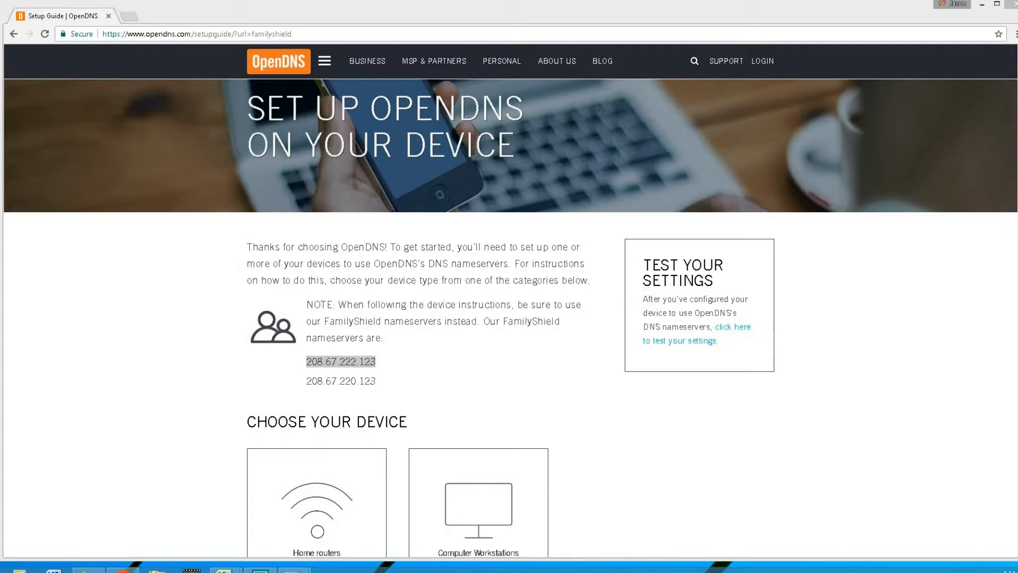
{"action": "left_click", "coordinate": [258, 525]}
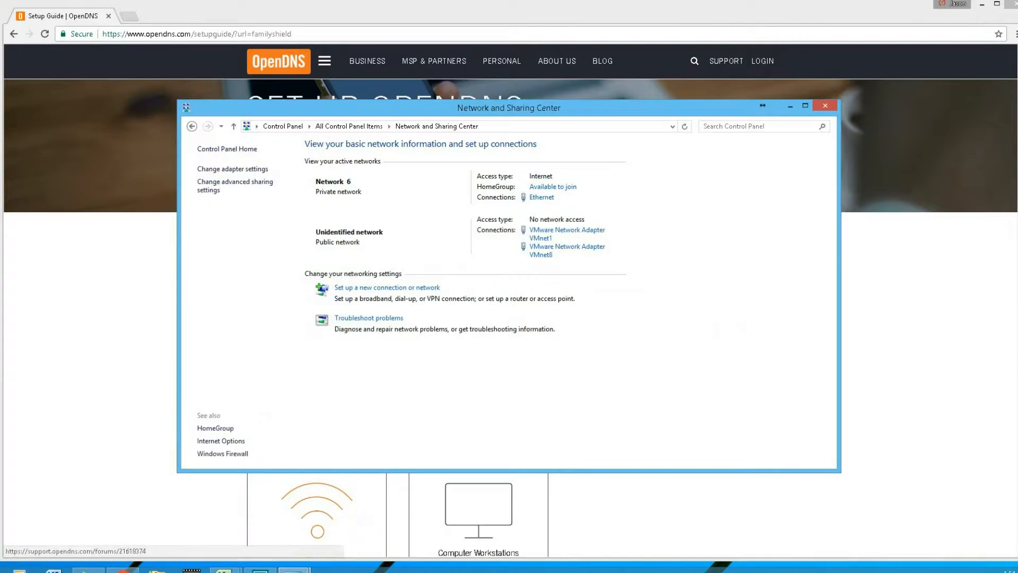
{"action": "mouse_move", "coordinate": [295, 567]}
{"action": "left_click", "coordinate": [347, 510]}
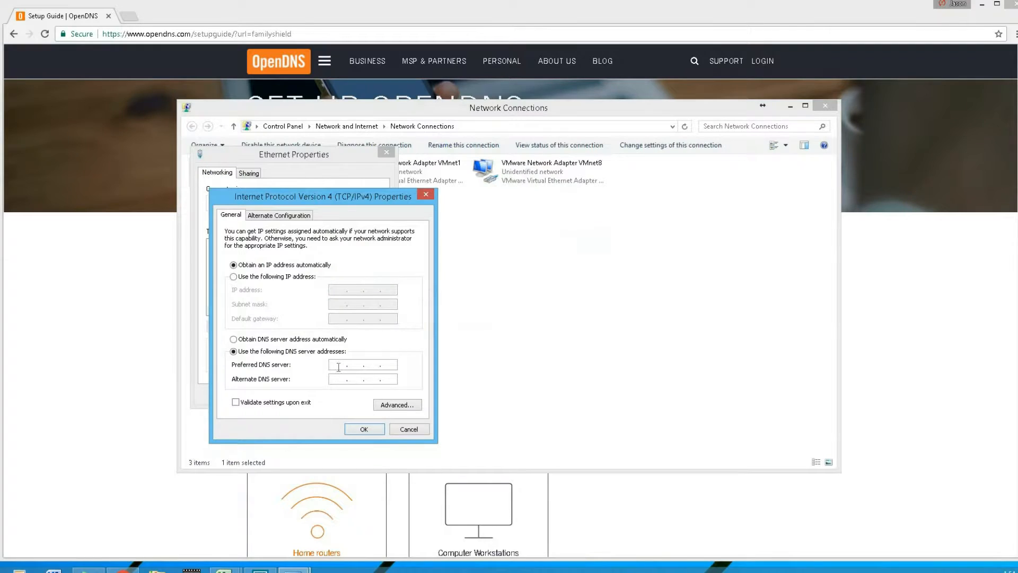
{"action": "key", "text": "ctrl+v"}
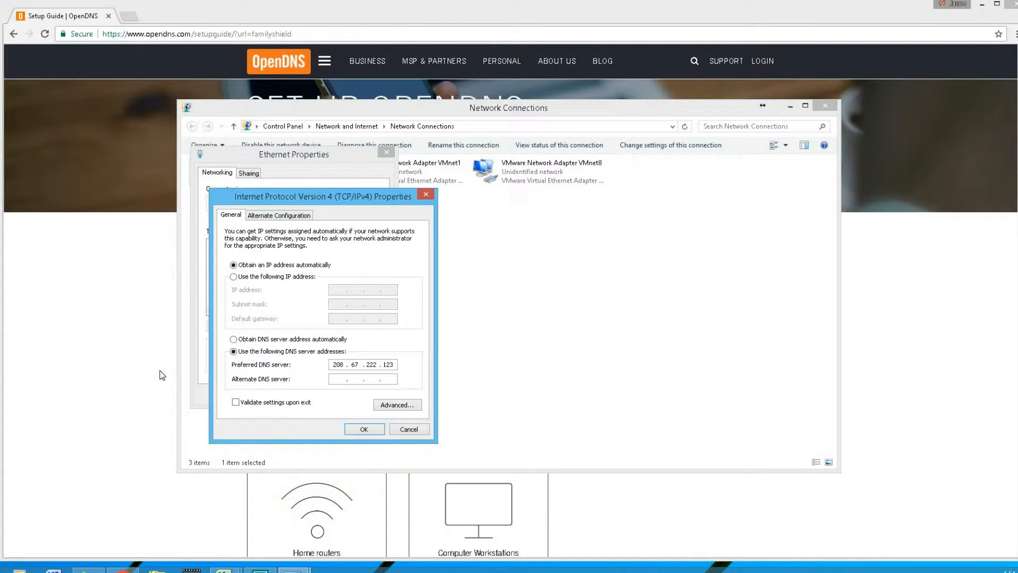
Copy the second FamilyShield nameserver, 208.67.220.123, into the alternate DNS server, and save and close the Ethernet properties
{"action": "left_click", "coordinate": [160, 371]}
{"action": "left_click_drag", "start_coordinate": [307, 382], "coordinate": [374, 382]}
{"action": "right_click", "coordinate": [374, 388]}
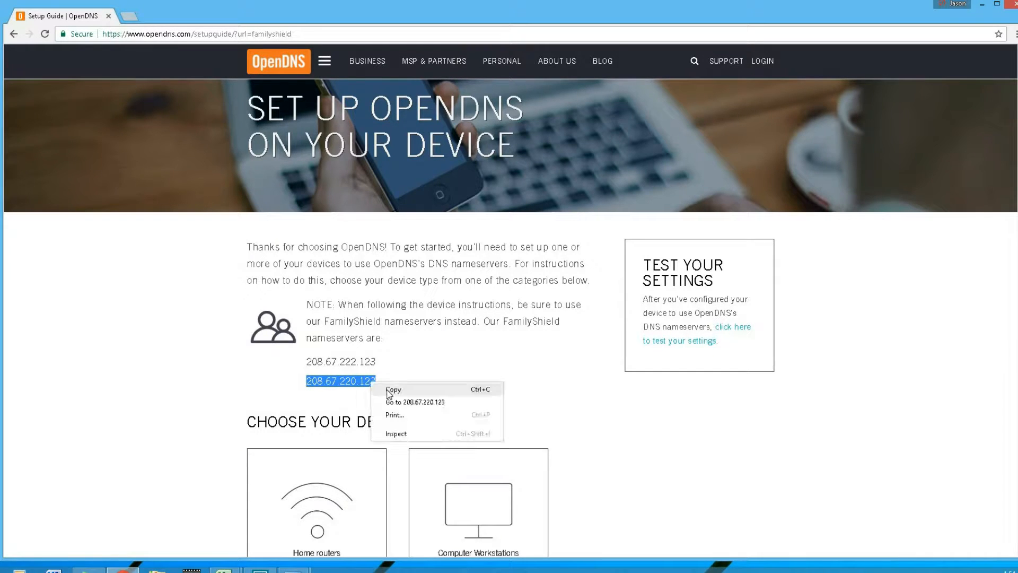
{"action": "left_click", "coordinate": [392, 392]}
{"action": "mouse_move", "coordinate": [293, 567]}
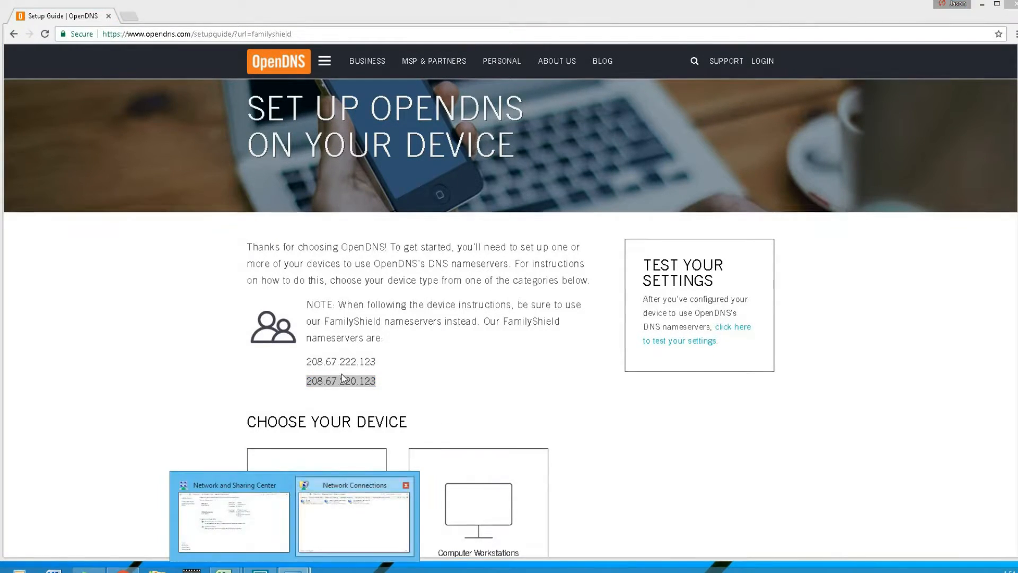
{"action": "left_click", "coordinate": [348, 509]}
{"action": "key", "text": "ctrl+v"}
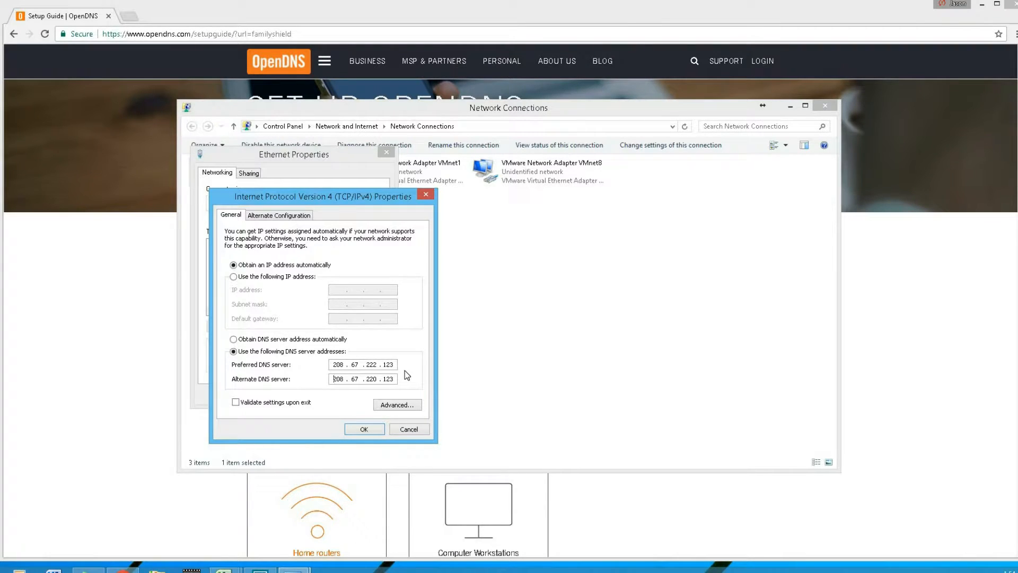
{"action": "left_click", "coordinate": [371, 431]}
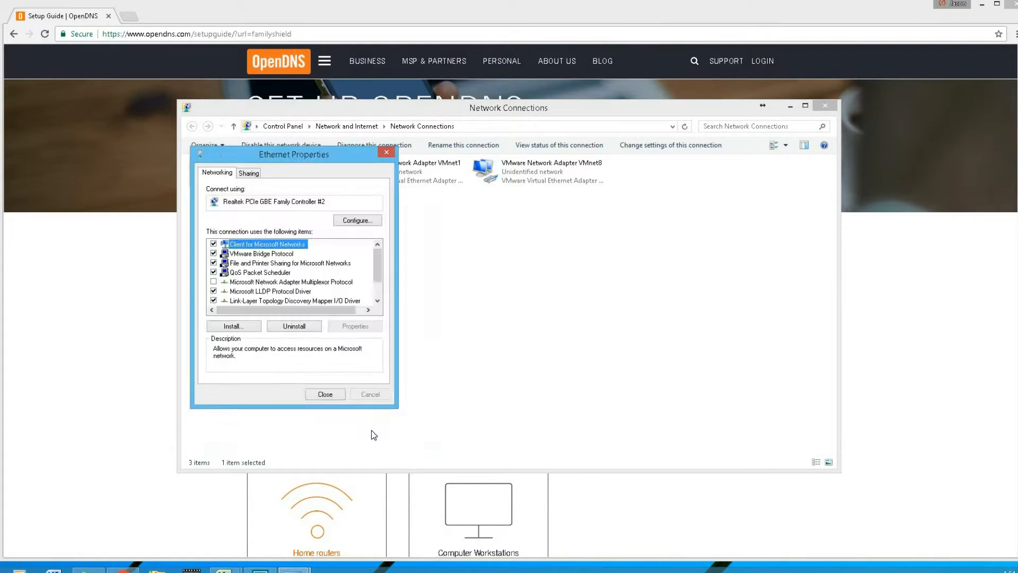
{"action": "left_click", "coordinate": [331, 393]}
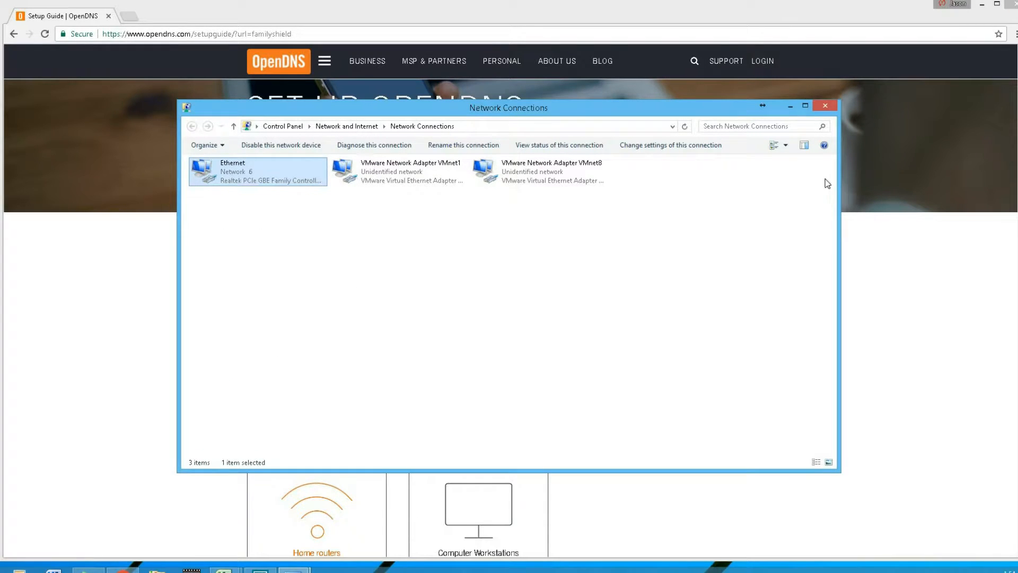
Close the Network Connections window and load freeporn.com in the browser to test the FamilyShield content filter
{"action": "left_click", "coordinate": [827, 106]}
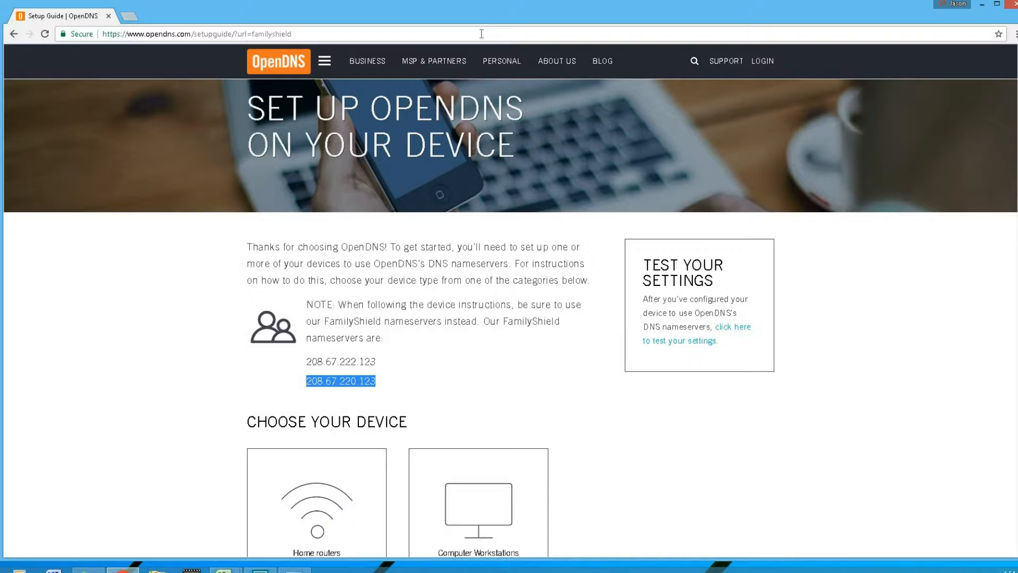
{"action": "left_click", "coordinate": [960, 570]}
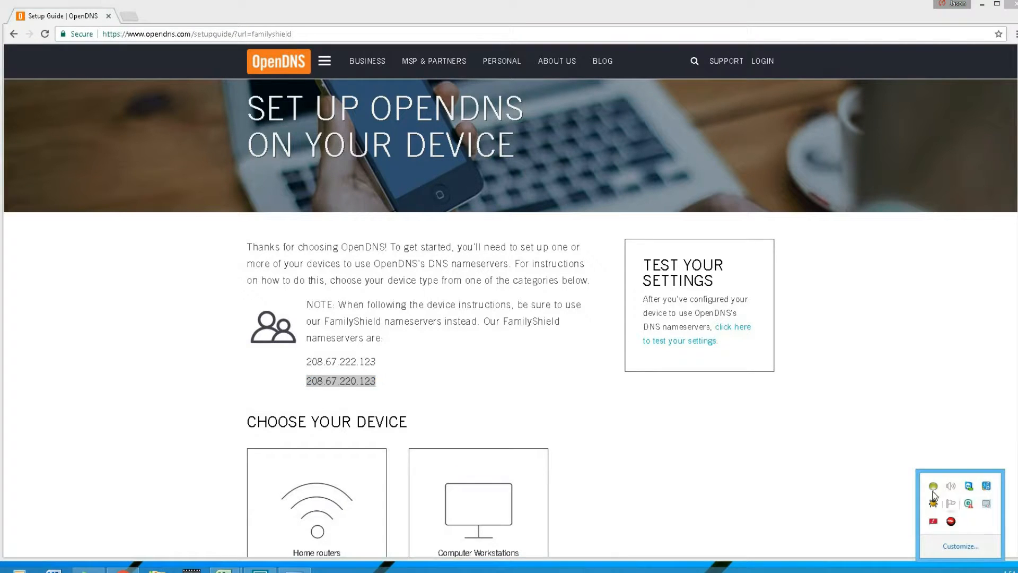
{"action": "right_click", "coordinate": [969, 505]}
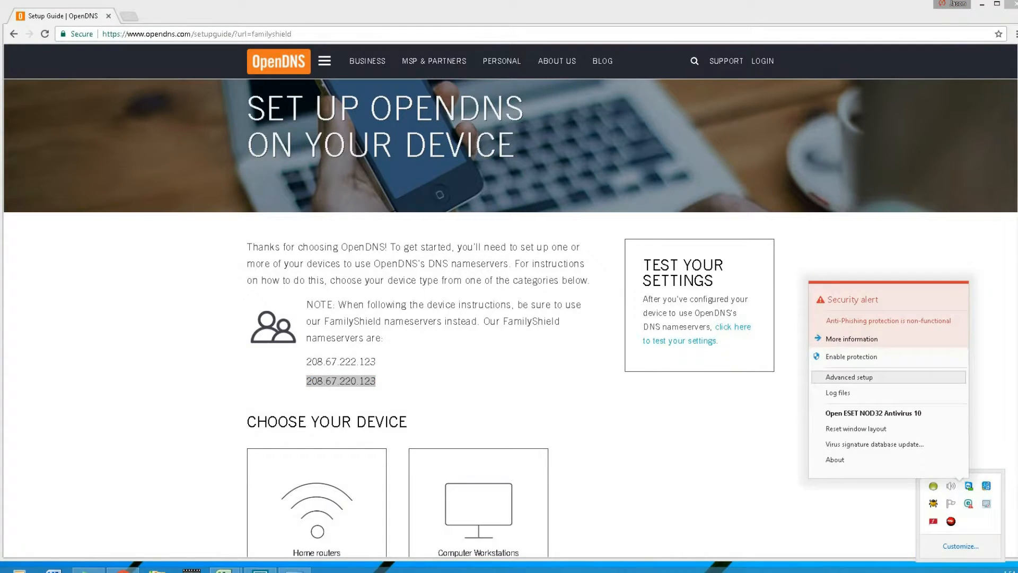
{"action": "left_click", "coordinate": [185, 34]}
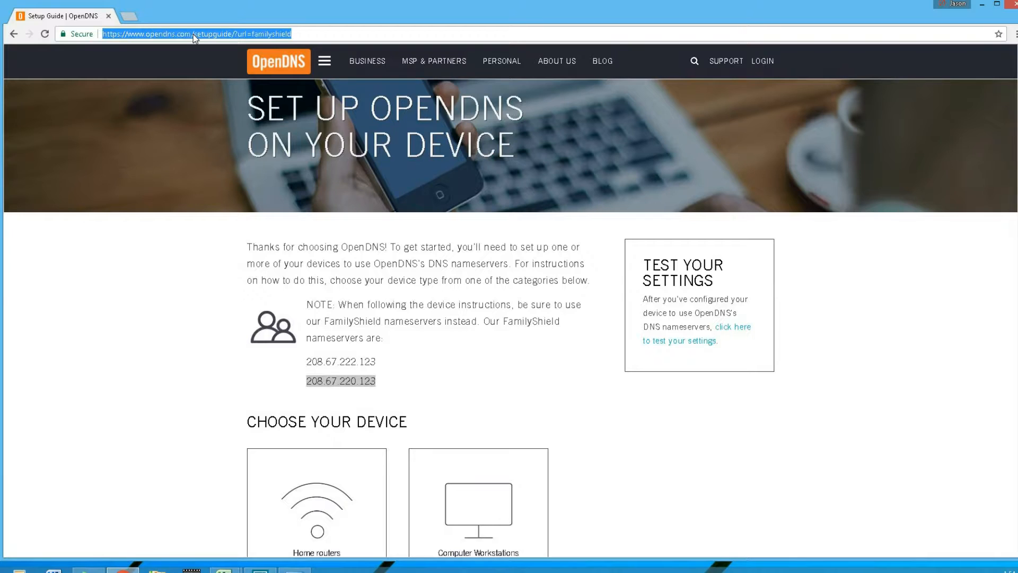
{"action": "type", "text": "freeporn.com"}
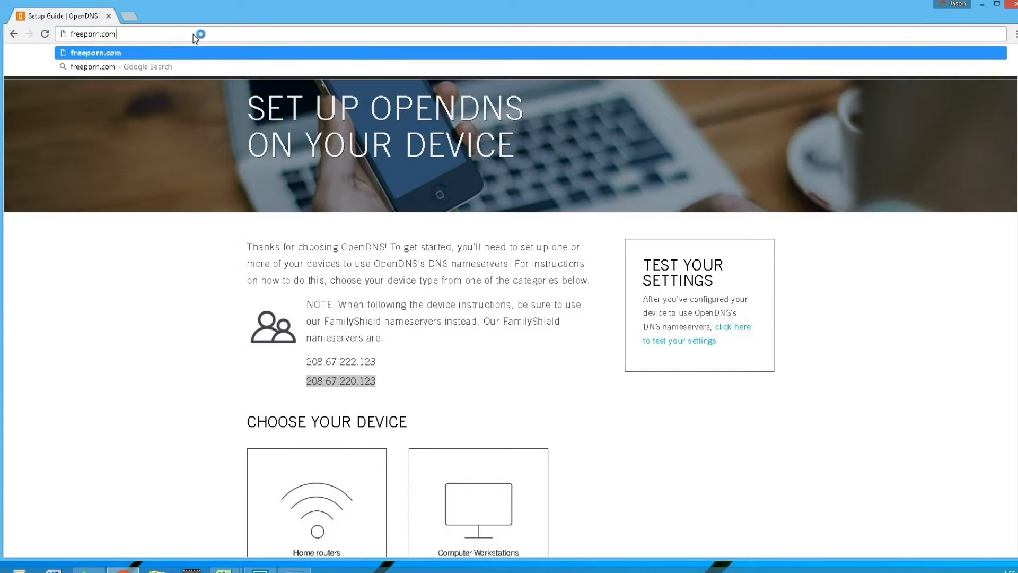
{"action": "key", "text": "Return"}
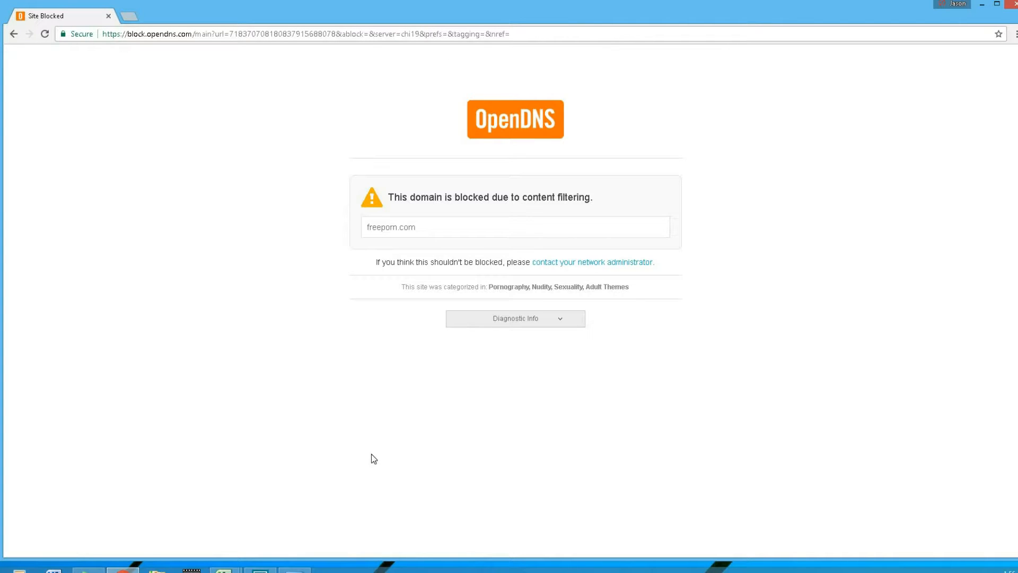
Reopen the properties of the Ethernet connection through the adapter settings of the Network and Sharing Center
{"action": "left_click", "coordinate": [294, 571]}
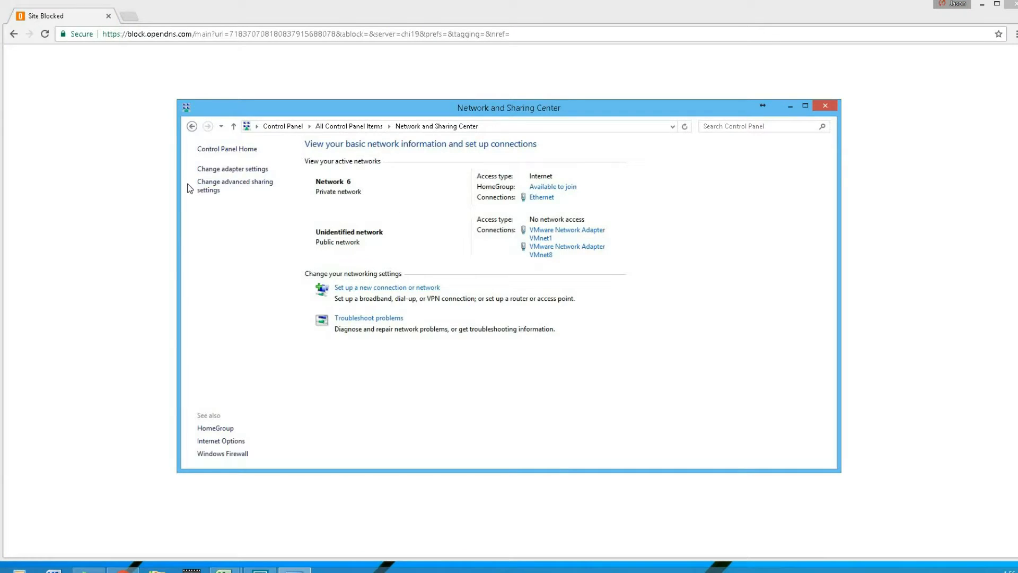
{"action": "left_click", "coordinate": [216, 170]}
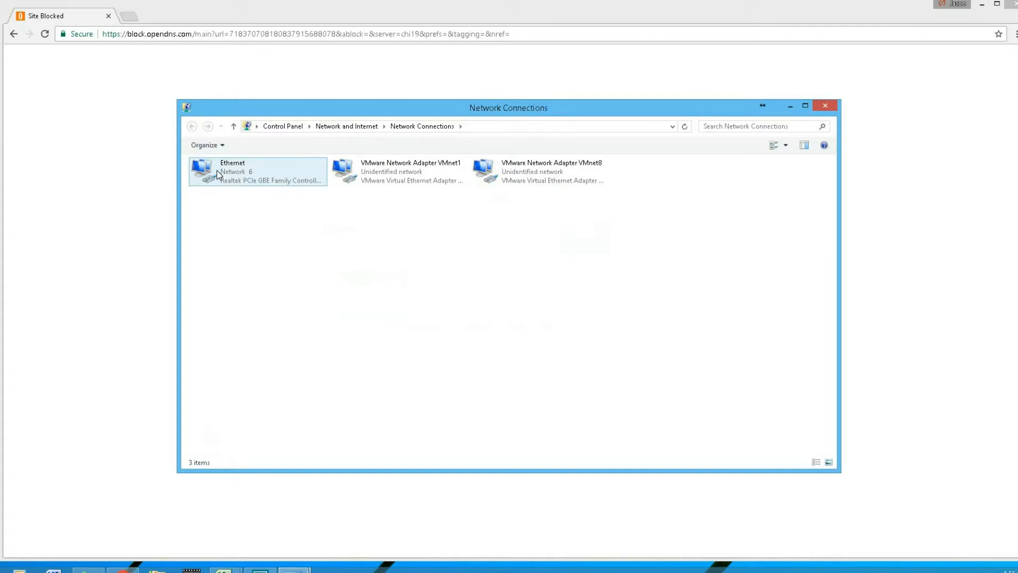
{"action": "right_click", "coordinate": [218, 172]}
{"action": "left_click", "coordinate": [251, 275]}
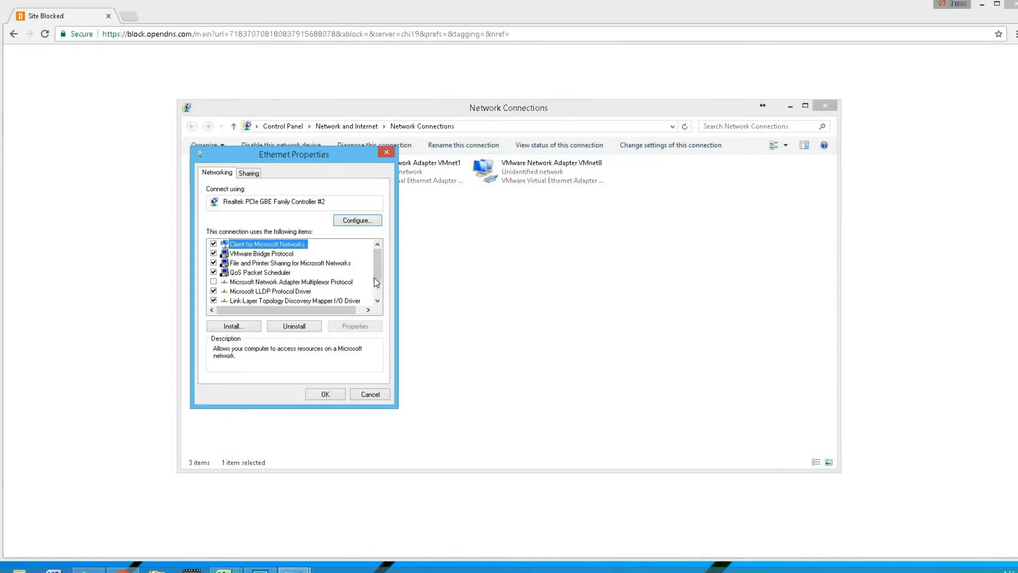
Set the connection's Internet Protocol Version 4 (TCP/IPv4) properties to obtain the DNS server address automatically and save them
{"action": "scroll", "coordinate": [329, 297], "scroll_direction": "down", "scroll_amount": 1}
{"action": "left_click", "coordinate": [328, 301]}
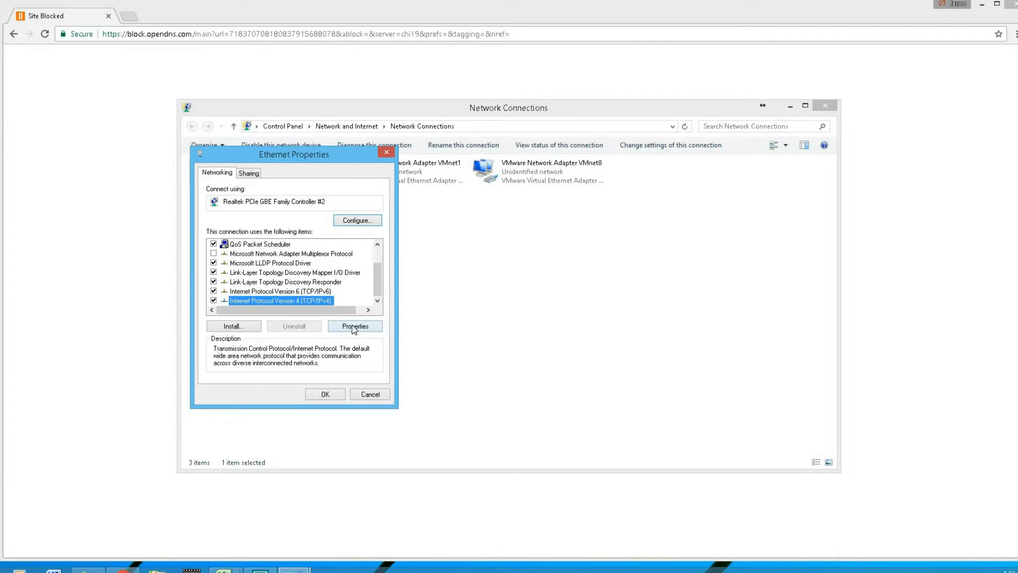
{"action": "left_click", "coordinate": [355, 326]}
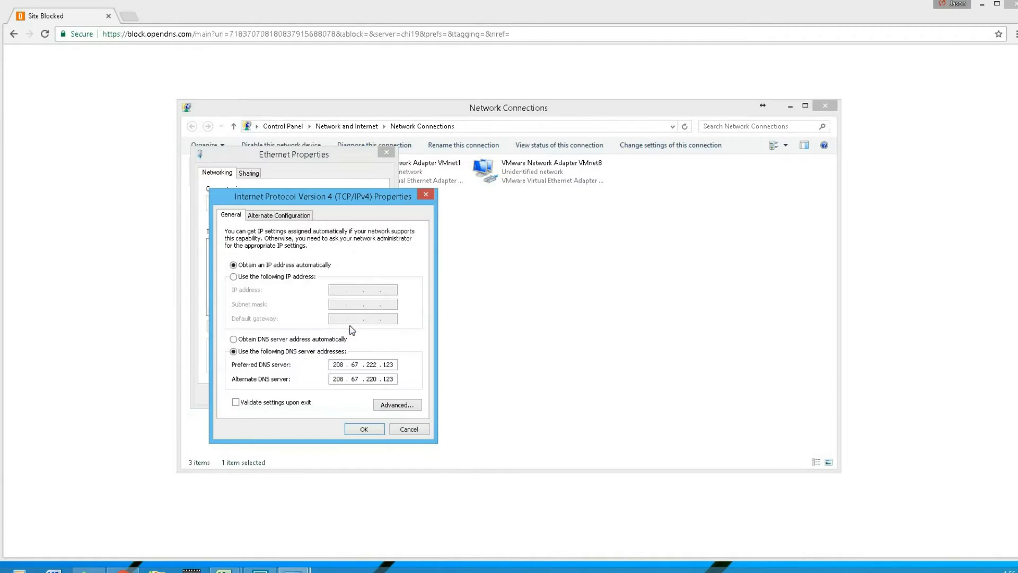
{"action": "left_click", "coordinate": [234, 340]}
{"action": "left_click", "coordinate": [358, 429]}
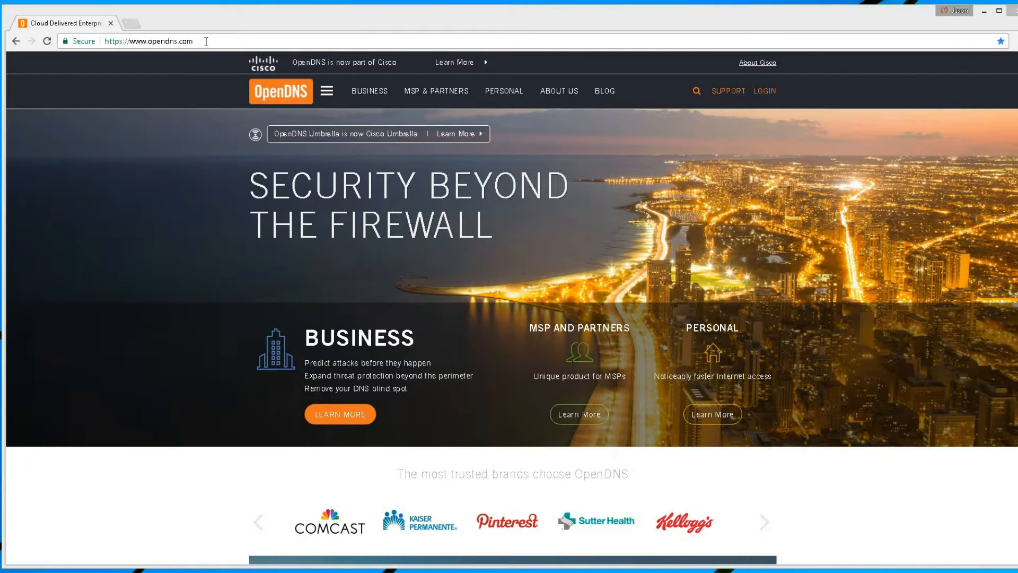
From the personal products on opendns.com, choose the free OpenDNS Home package and go to the sign-in page for existing accounts
{"action": "left_click_drag", "start_coordinate": [194, 41], "coordinate": [136, 41]}
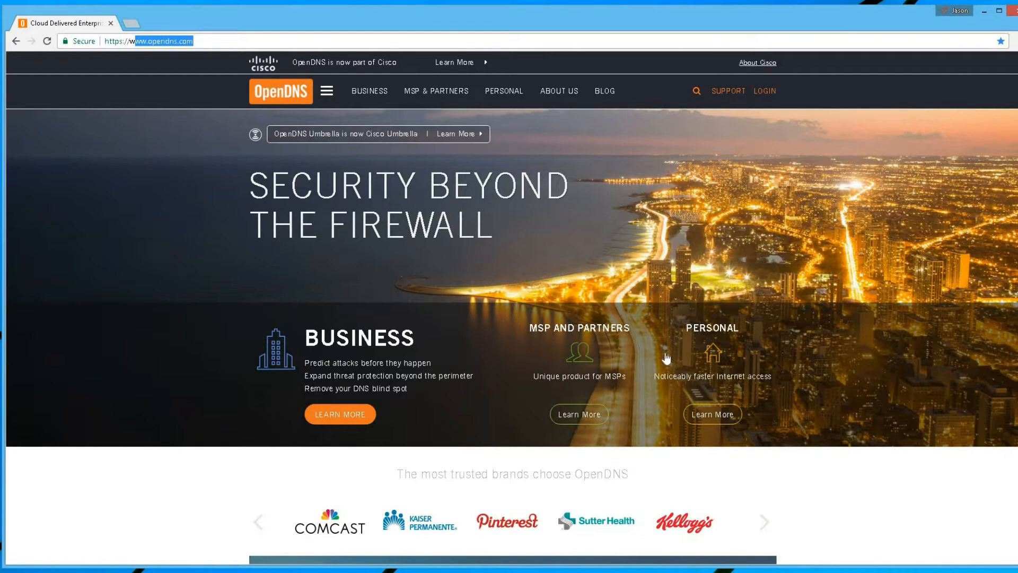
{"action": "left_click", "coordinate": [723, 330]}
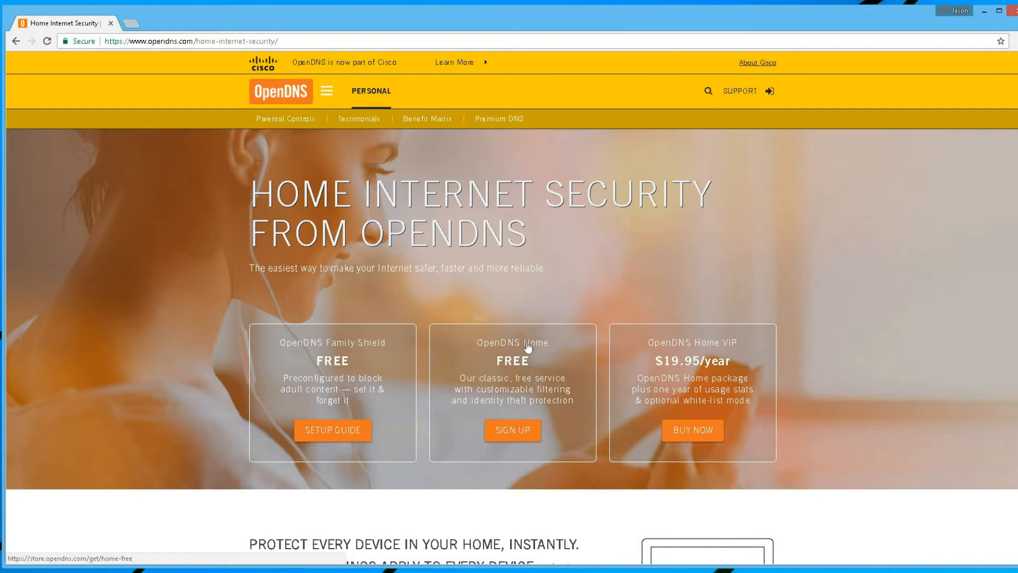
{"action": "left_click", "coordinate": [519, 430]}
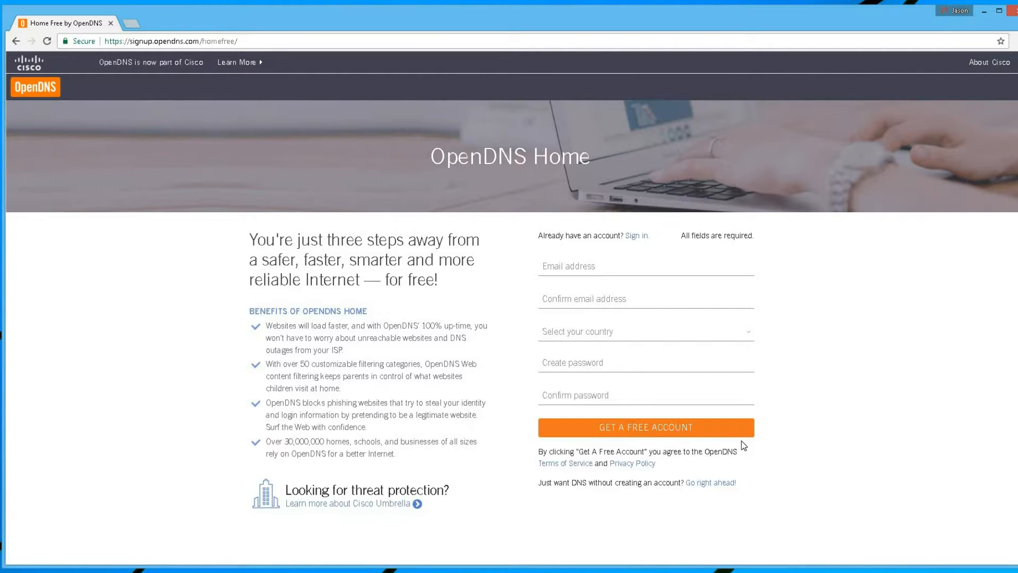
{"action": "left_click", "coordinate": [637, 235]}
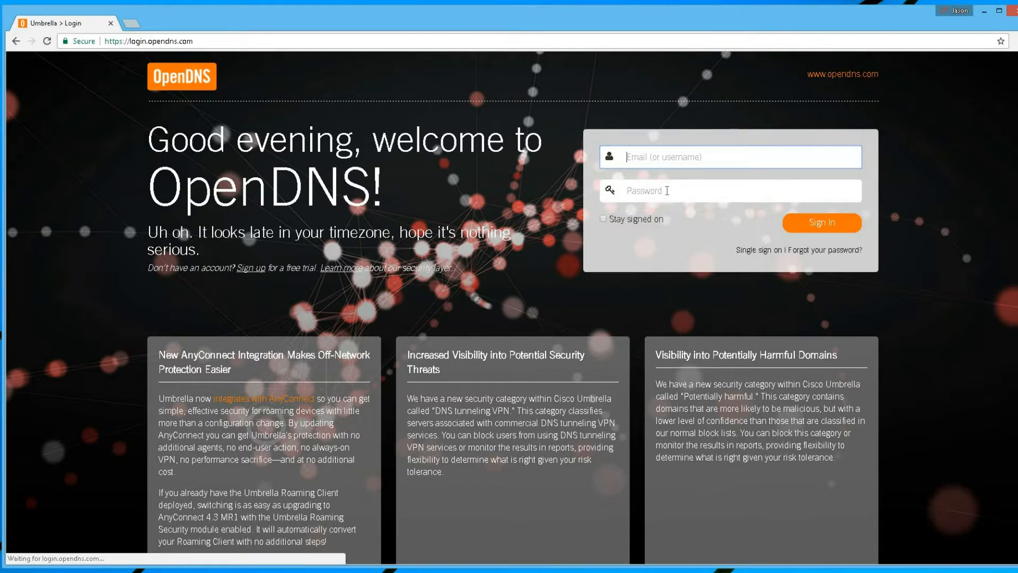
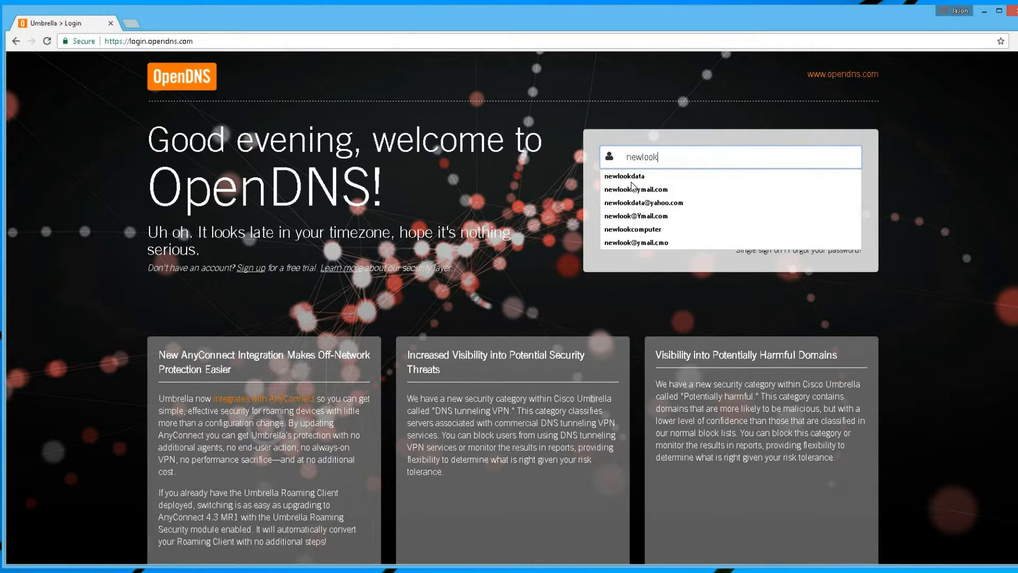
Sign in to the OpenDNS dashboard with the account e-mail and password
{"action": "key", "text": "Tab"}
{"action": "type", "text": "••••••••••"}
{"action": "key", "text": "Return"}
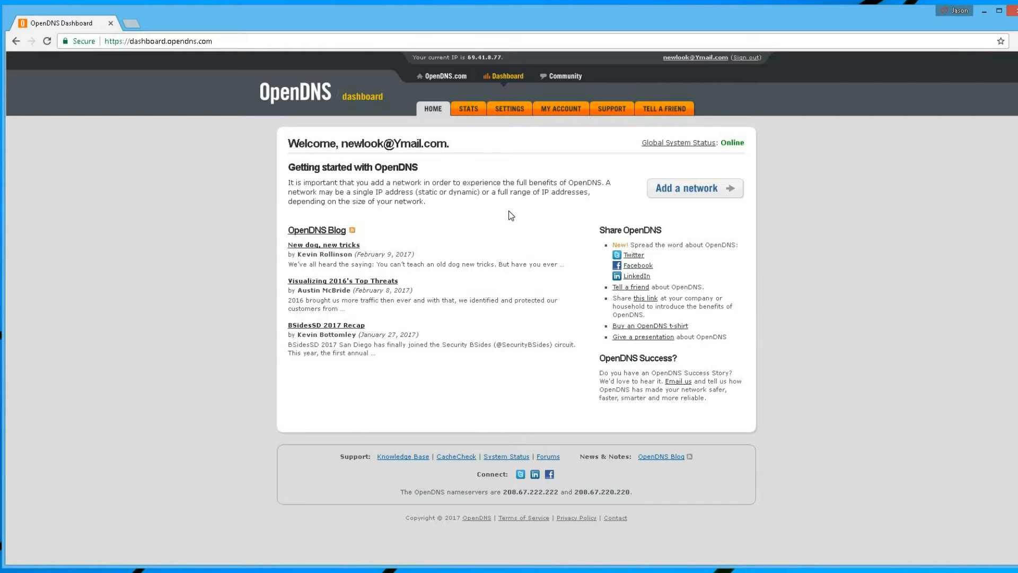
Add the current IP address as a network in the dashboard settings and give it the friendly name Home
{"action": "left_click", "coordinate": [500, 111]}
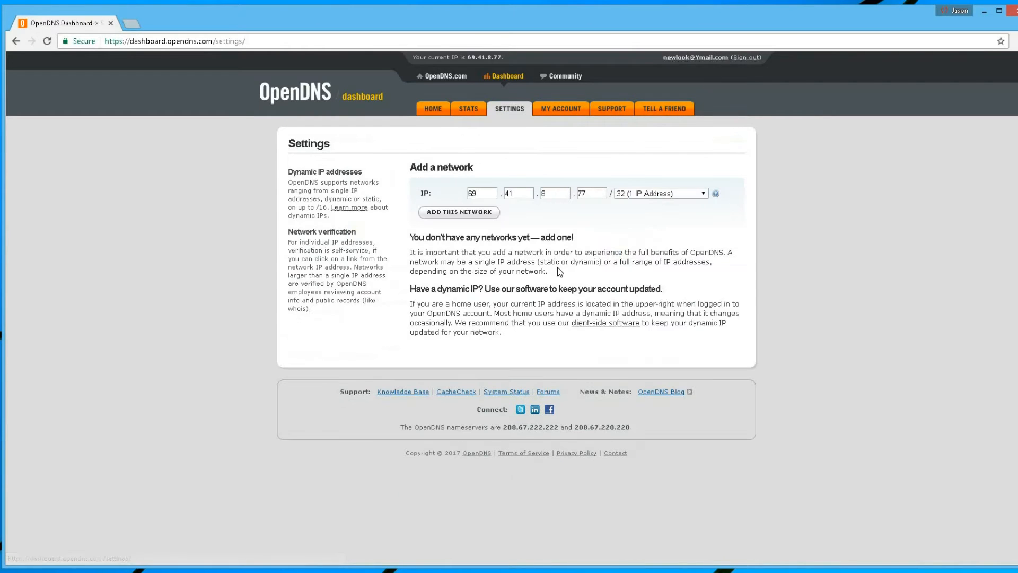
{"action": "left_click_drag", "start_coordinate": [431, 191], "coordinate": [690, 194]}
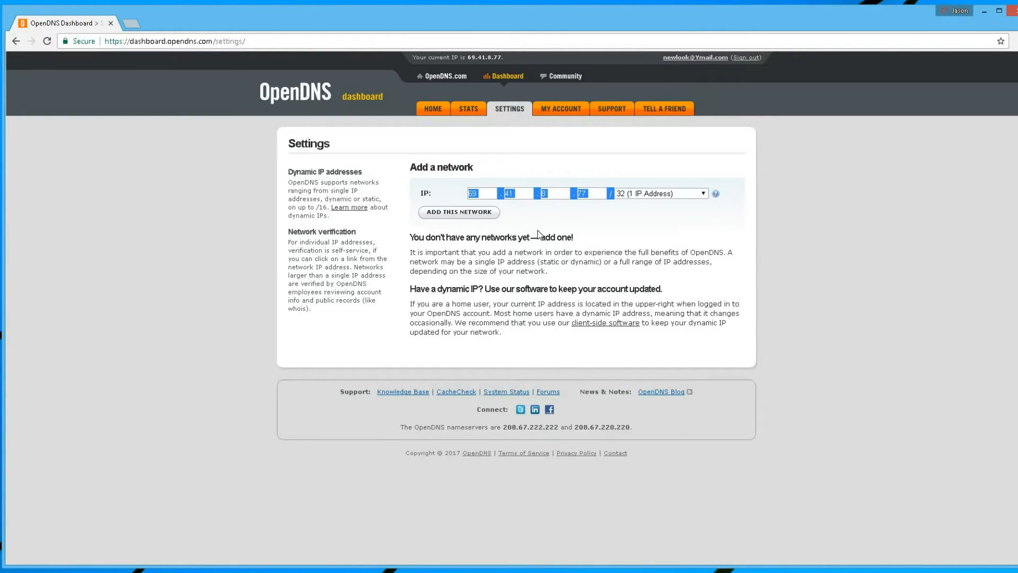
{"action": "left_click", "coordinate": [540, 195]}
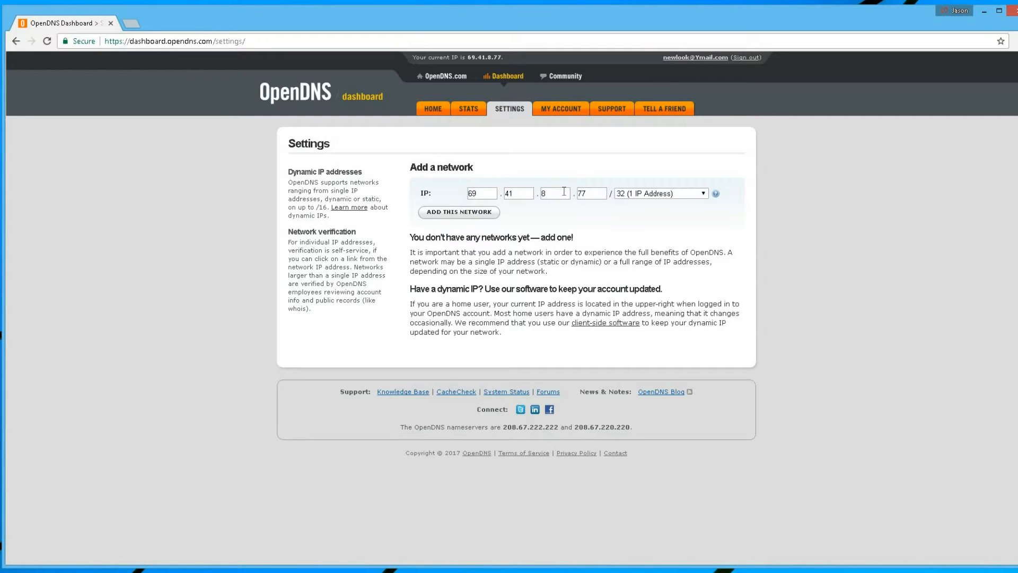
{"action": "left_click", "coordinate": [458, 212]}
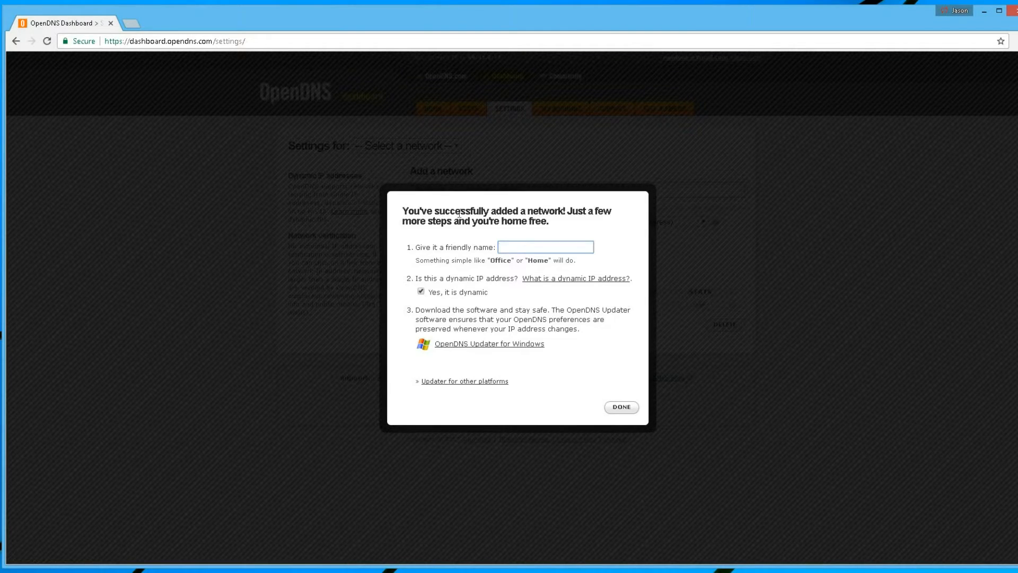
{"action": "type", "text": "Home"}
{"action": "left_click", "coordinate": [622, 407]}
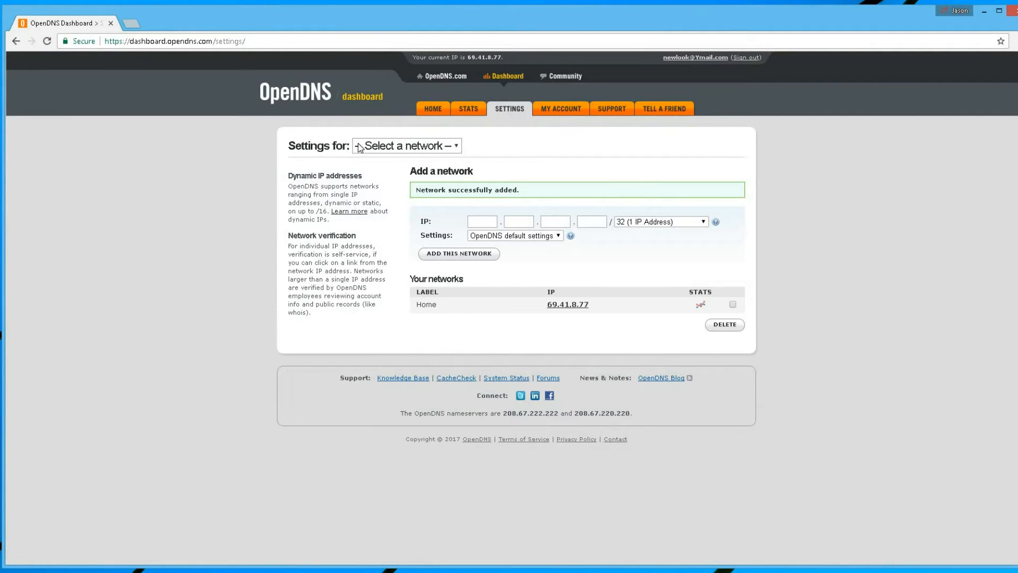
Open the Home network's web content filtering settings, review what the High level covers, and select the Moderate level
{"action": "left_click", "coordinate": [396, 149]}
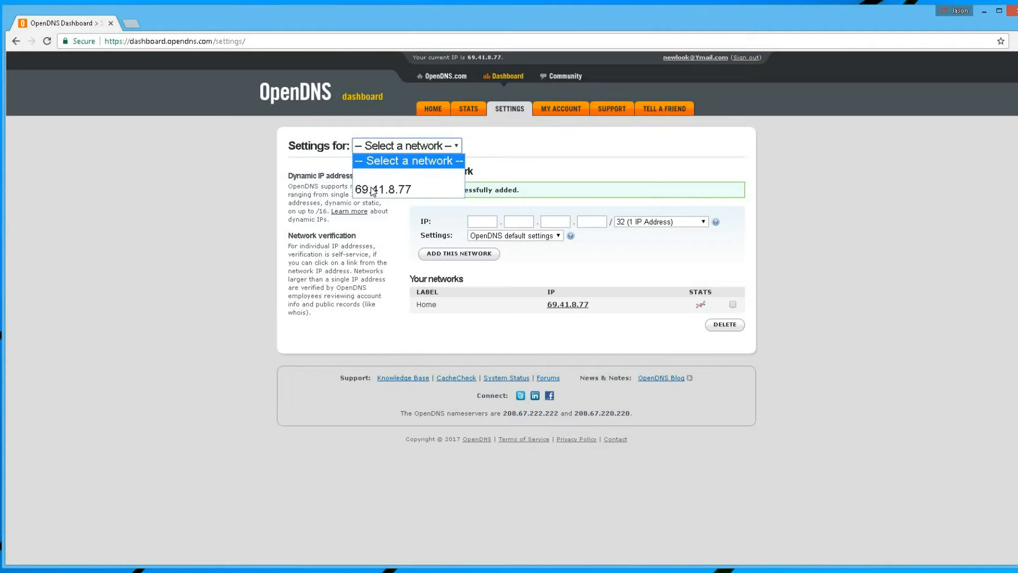
{"action": "left_click", "coordinate": [386, 189]}
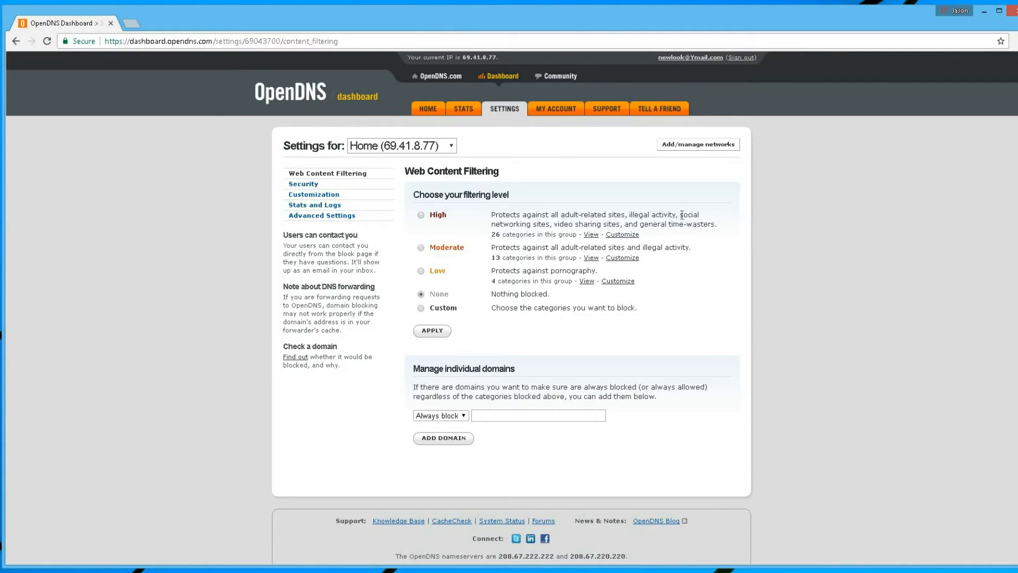
{"action": "double_click", "coordinate": [698, 215]}
{"action": "left_click_drag", "start_coordinate": [703, 222], "coordinate": [701, 224]}
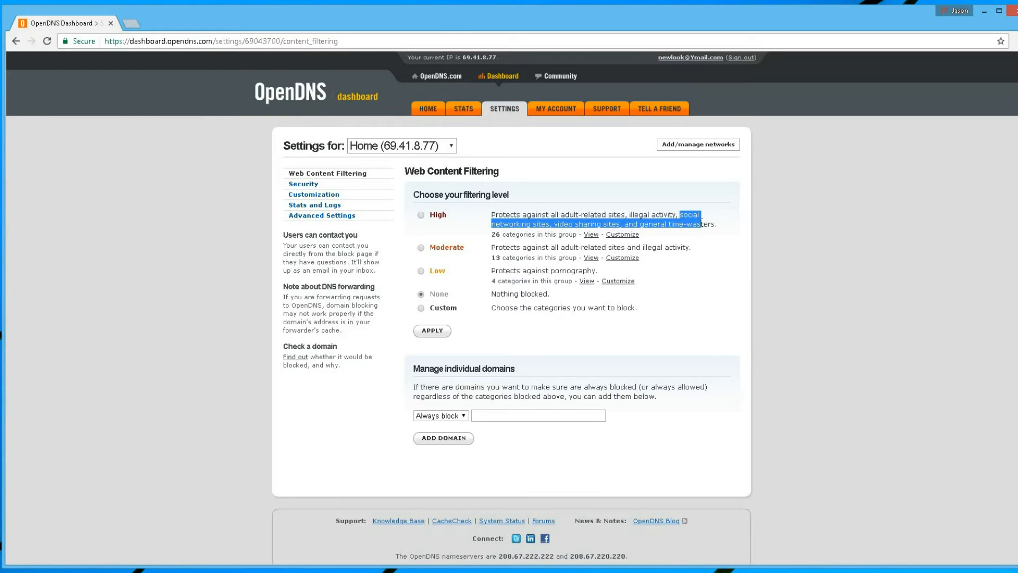
{"action": "left_click_drag", "start_coordinate": [661, 225], "coordinate": [720, 229]}
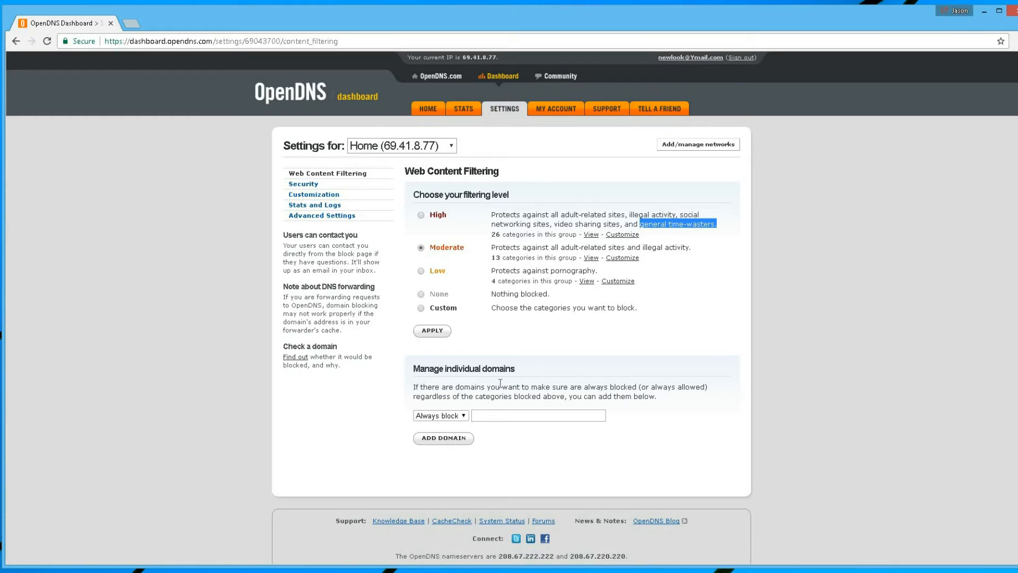
Add facebook.com to the always-blocked domains as just the individual domain, and apply the Moderate filtering level
{"action": "double_click", "coordinate": [454, 368]}
{"action": "left_click_drag", "start_coordinate": [526, 376], "coordinate": [526, 377]}
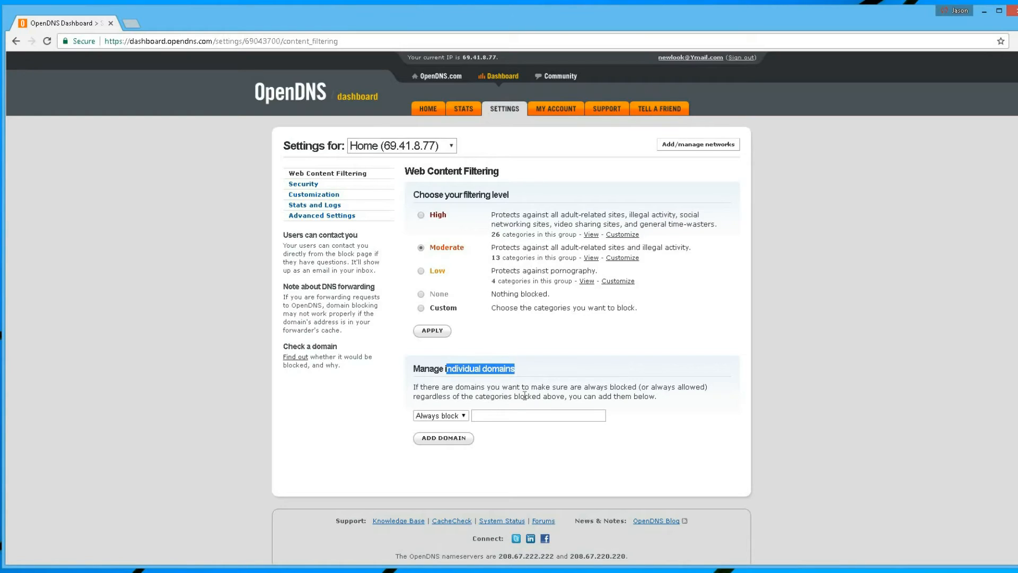
{"action": "left_click", "coordinate": [522, 415]}
{"action": "type", "text": "facebook"}
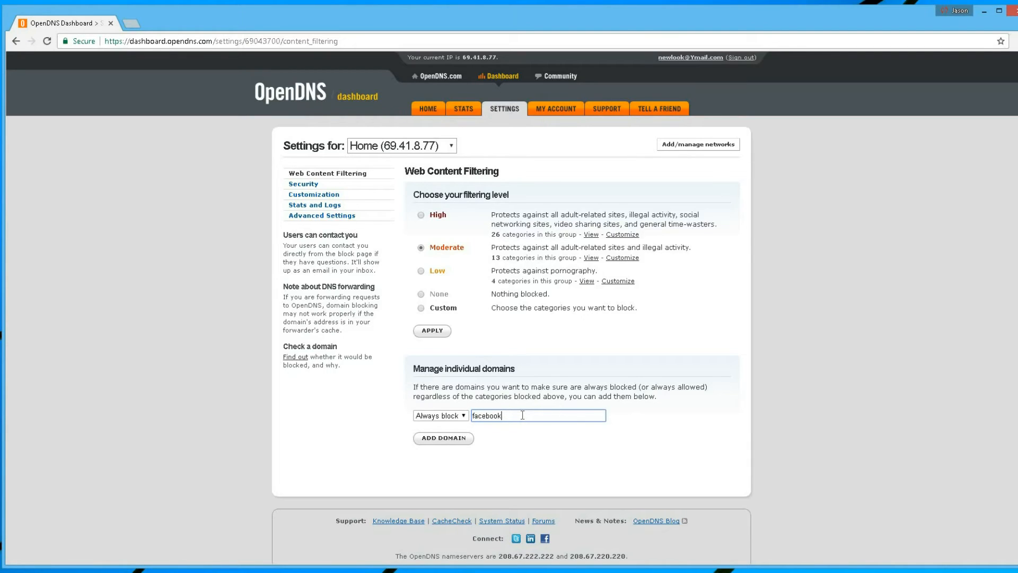
{"action": "type", "text": ".com"}
{"action": "left_click", "coordinate": [439, 442]}
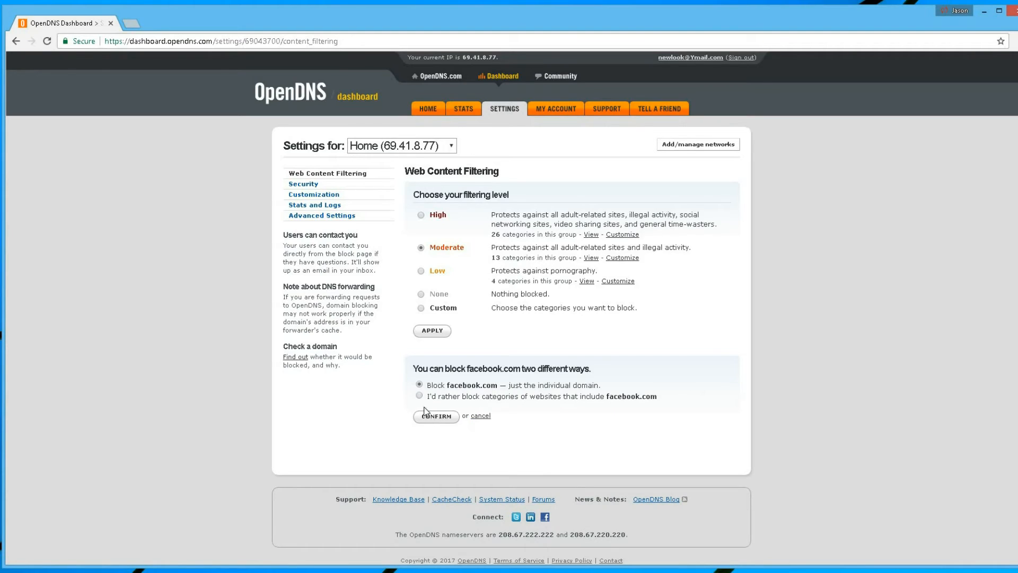
{"action": "left_click", "coordinate": [436, 416]}
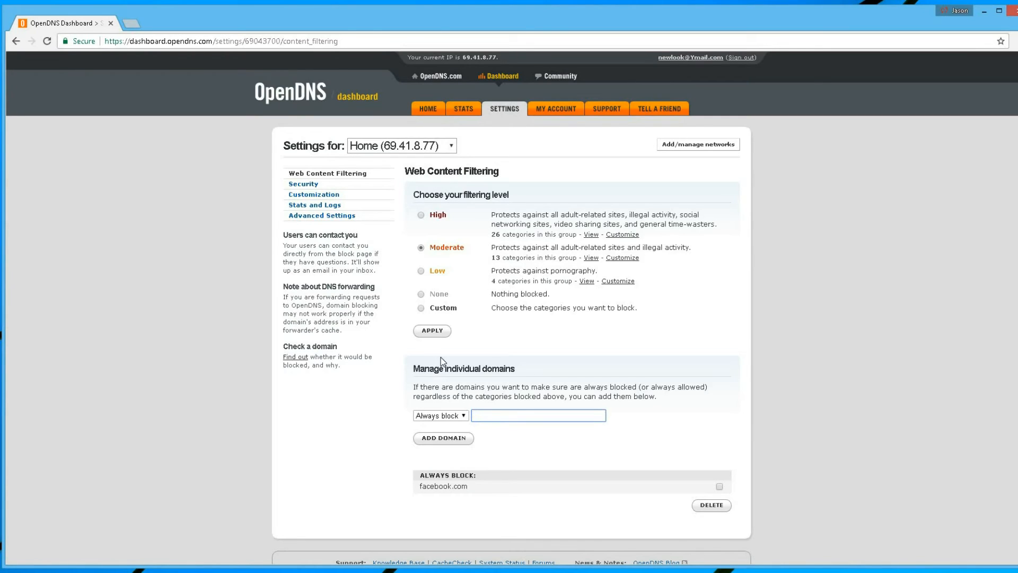
{"action": "left_click", "coordinate": [429, 330]}
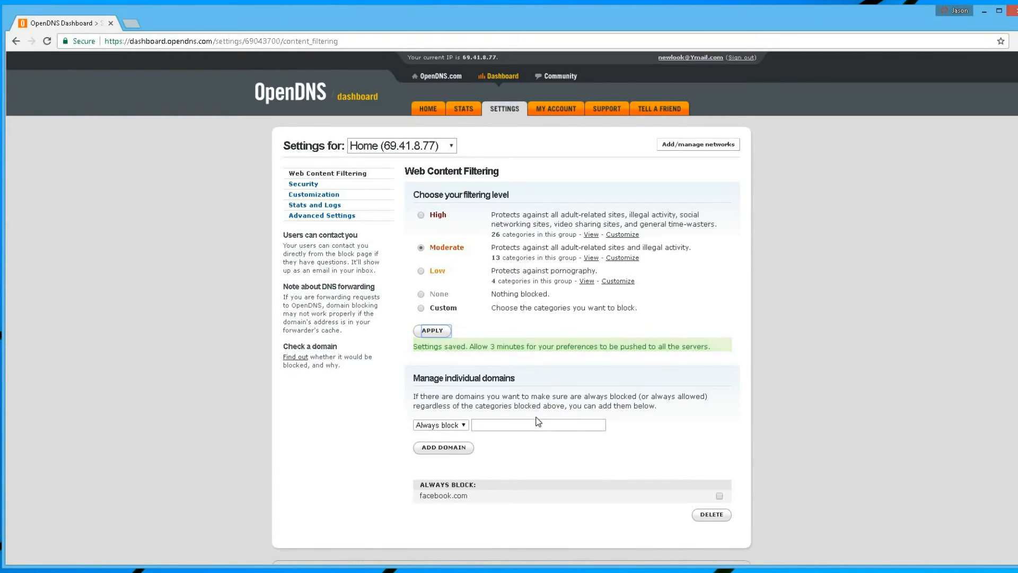